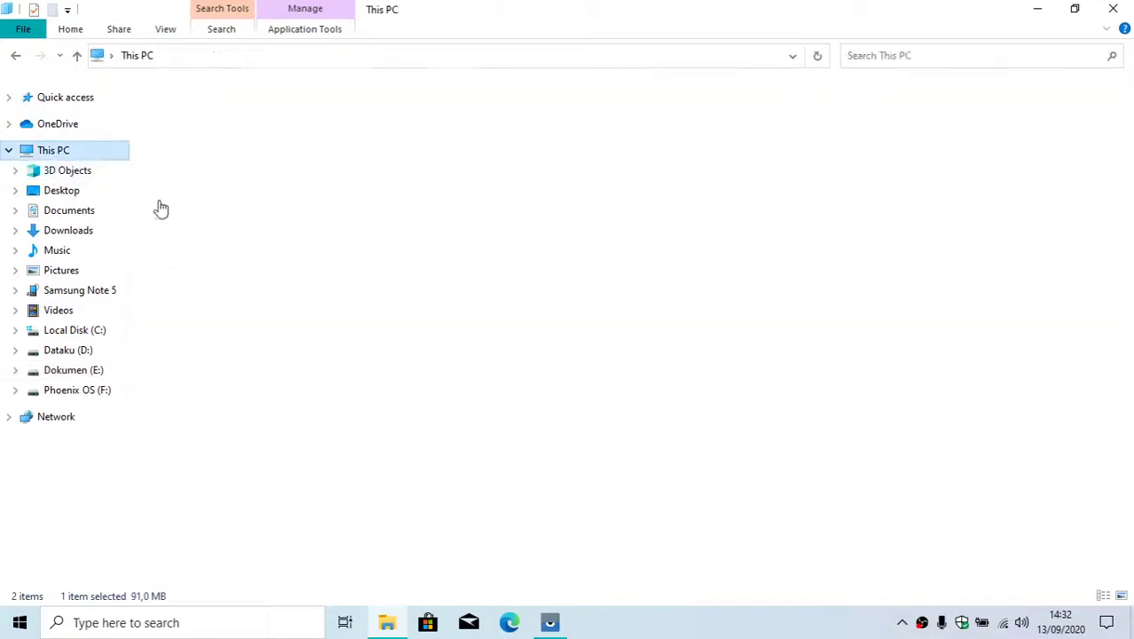
Minimize the file window and turn on the computer's Bluetooth
left_click(1040, 9)
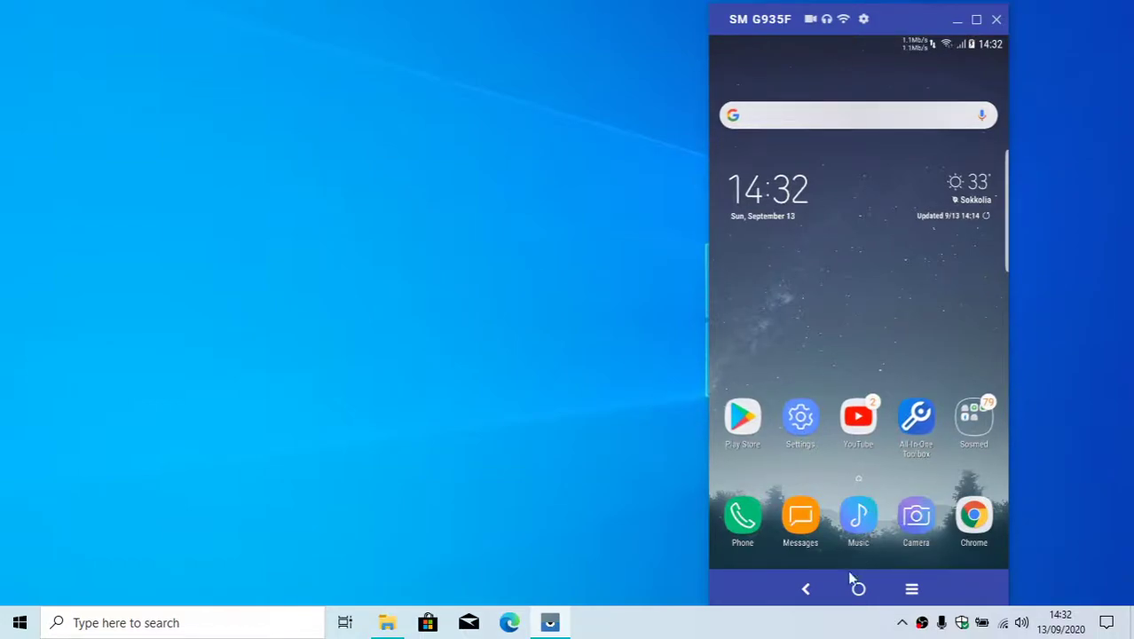
left_click_drag(865, 560, 855, 399)
left_click_drag(818, 353, 802, 421)
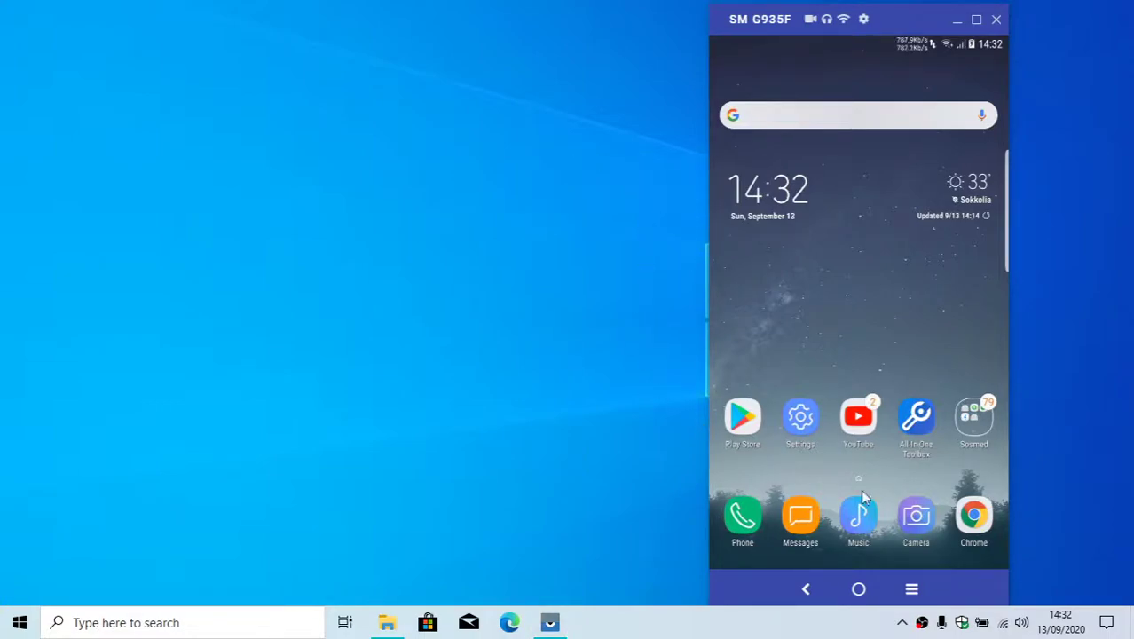
left_click(1106, 624)
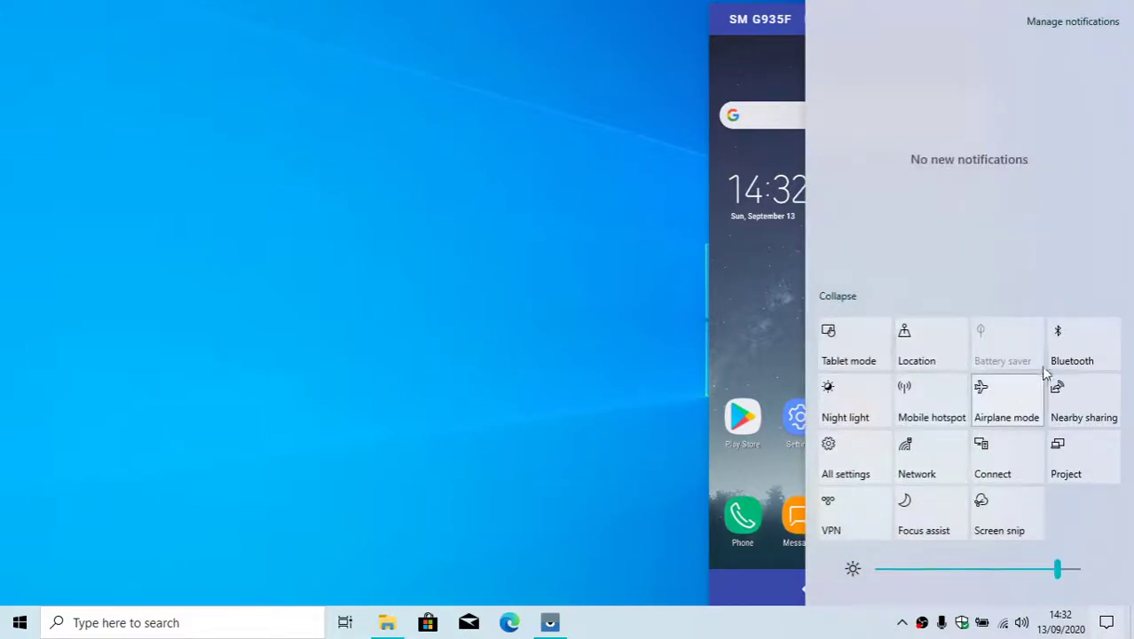
left_click(1081, 353)
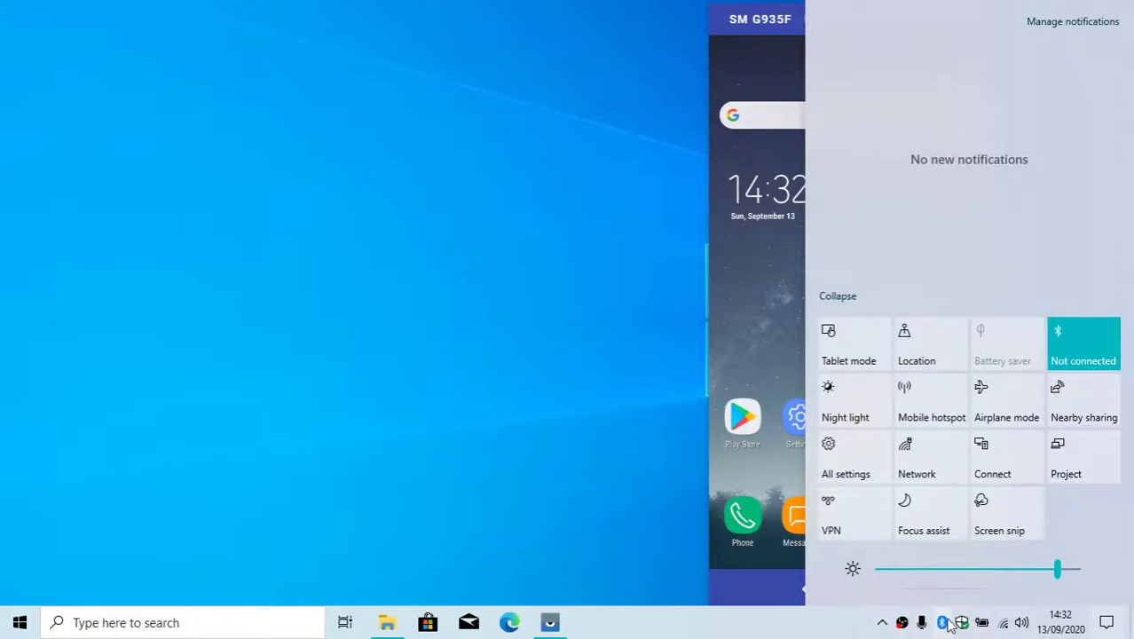
Set the computer to receive a file over Bluetooth and move the transfer window clear of the phone mirror
right_click(944, 624)
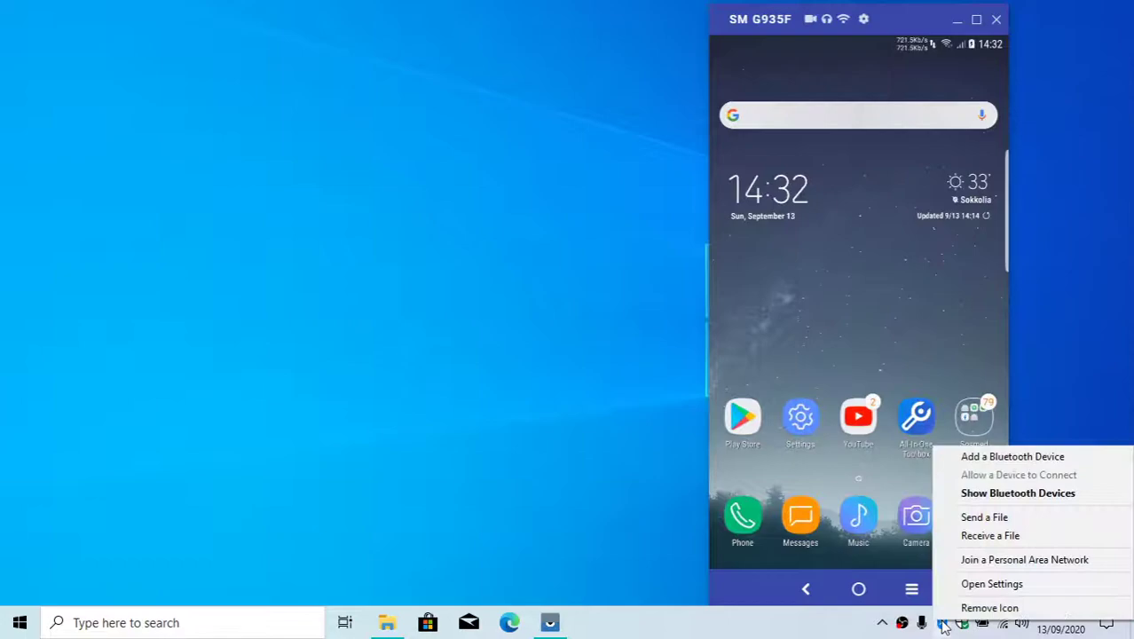
left_click(1030, 537)
left_click_drag(562, 84, 368, 88)
right_click(942, 623)
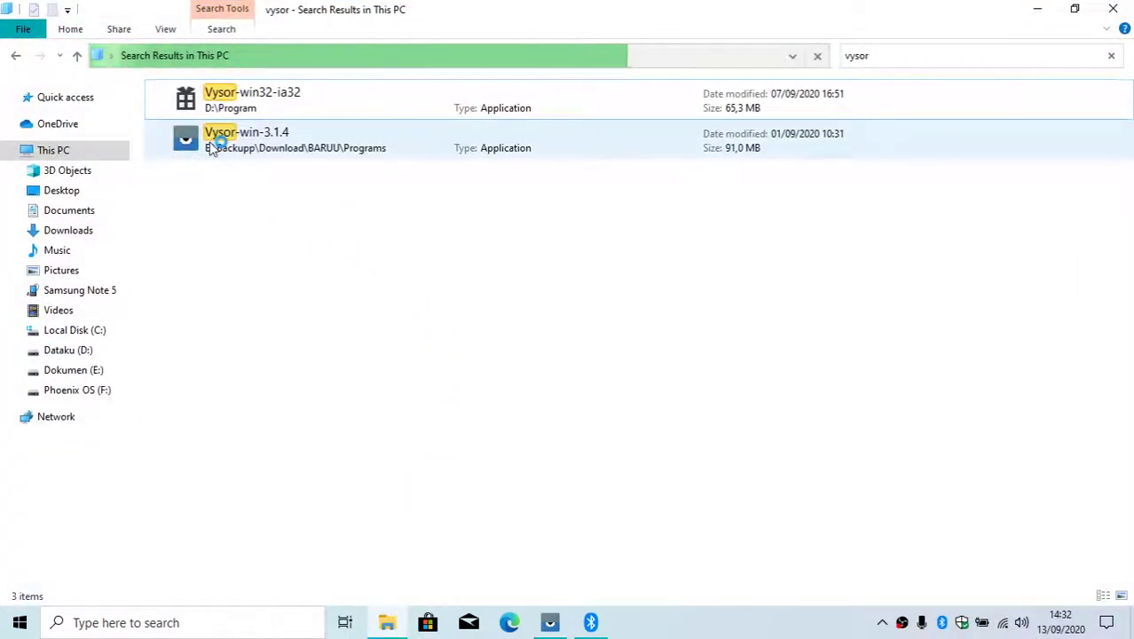
right_click(213, 147)
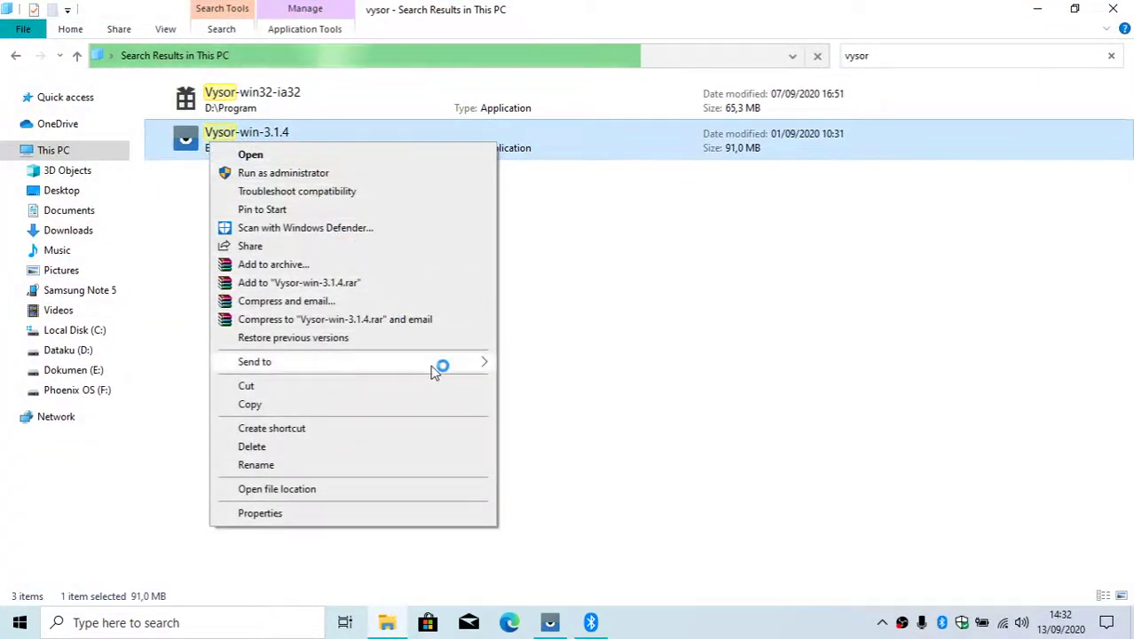
mouse_move(436, 366)
left_click(553, 366)
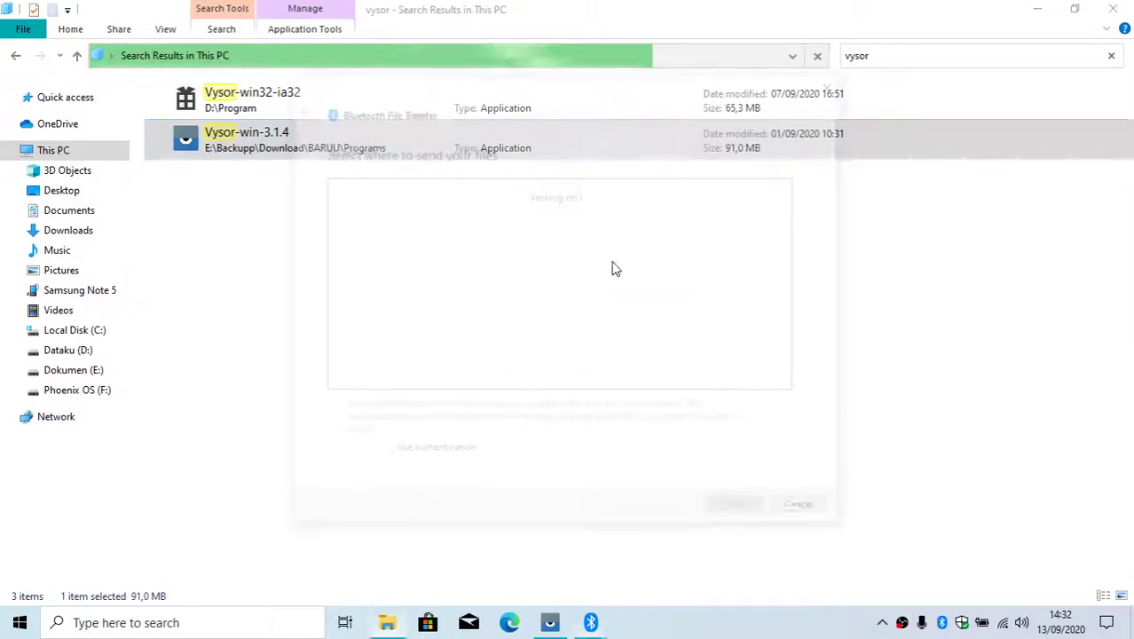
left_click(832, 88)
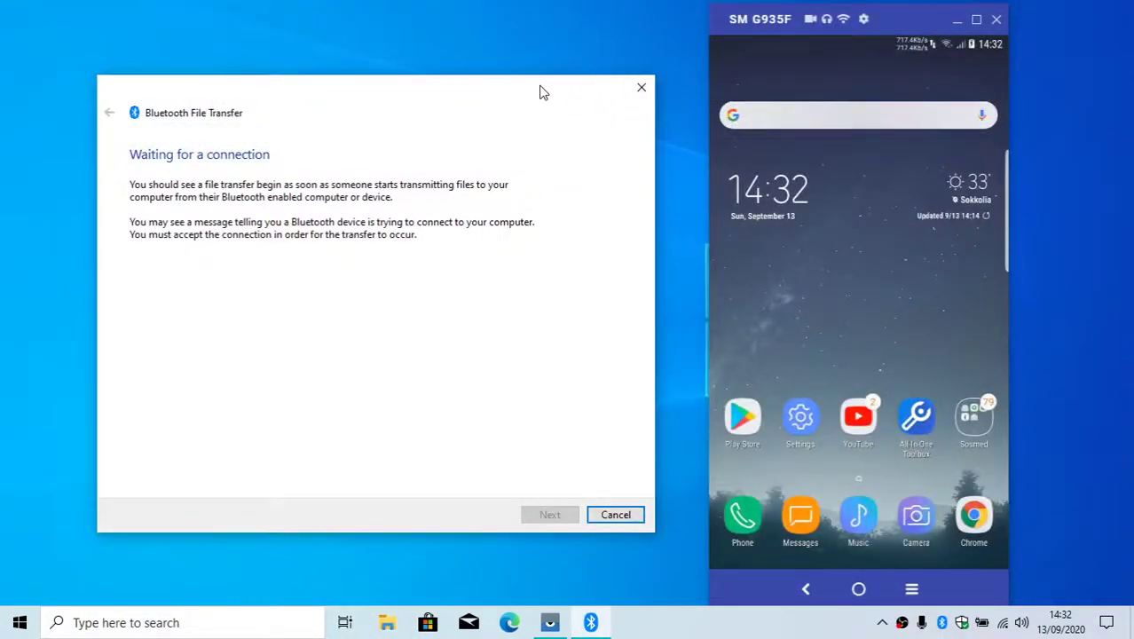
On the mirrored phone, open My Files from the Samsung app folder and show the My device storage
left_click_drag(543, 92, 528, 84)
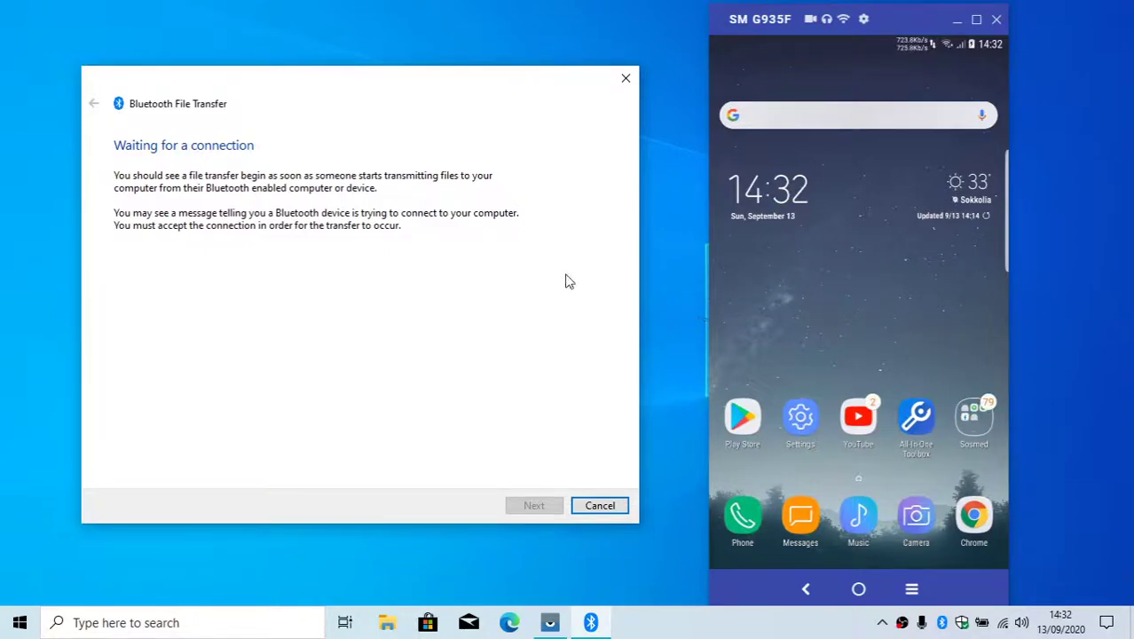
left_click(879, 333)
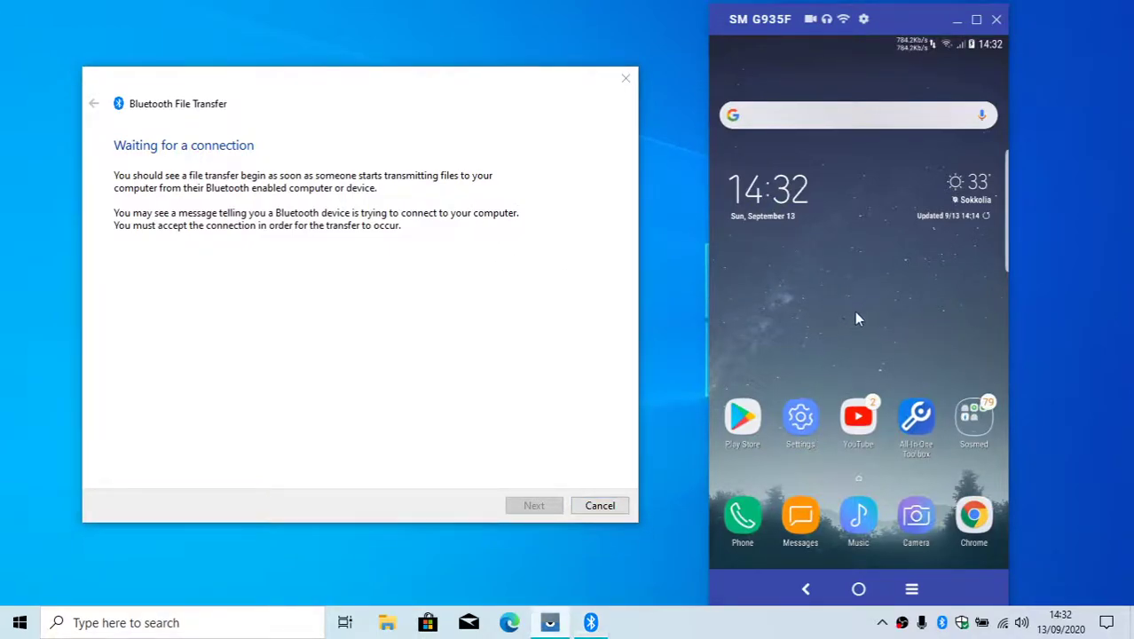
left_click_drag(857, 308, 868, 202)
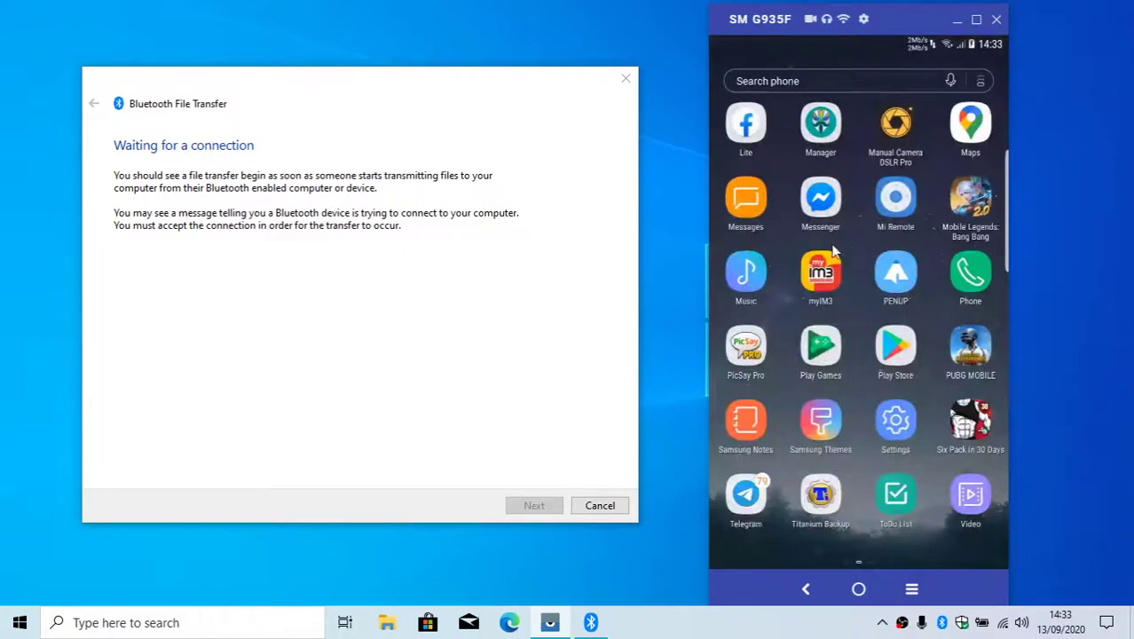
left_click_drag(897, 293, 1023, 346)
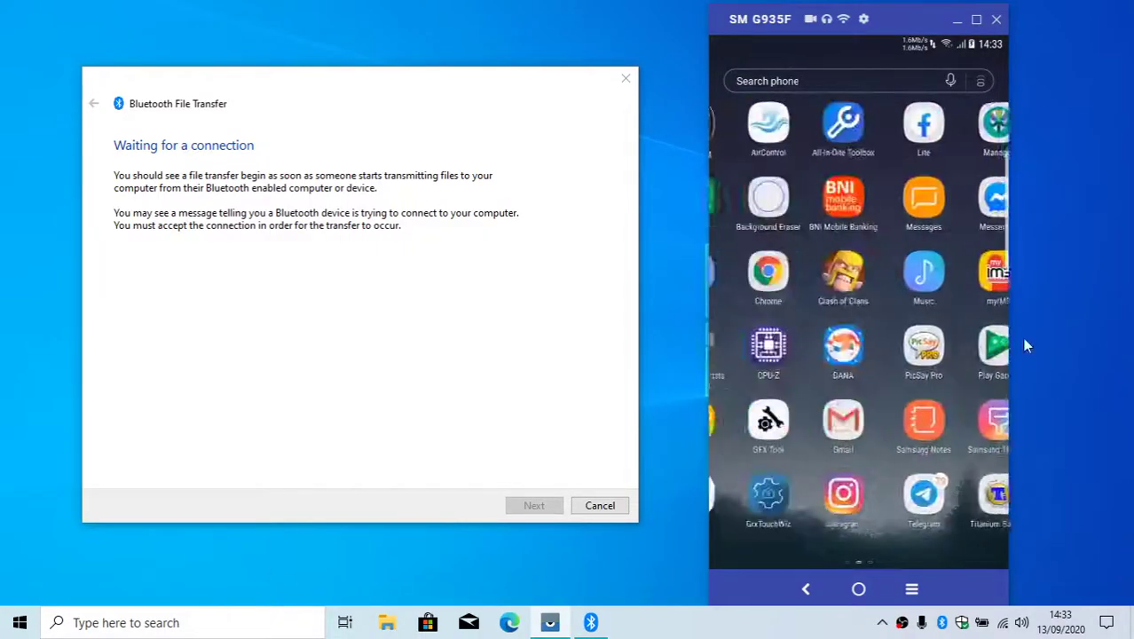
left_click(821, 126)
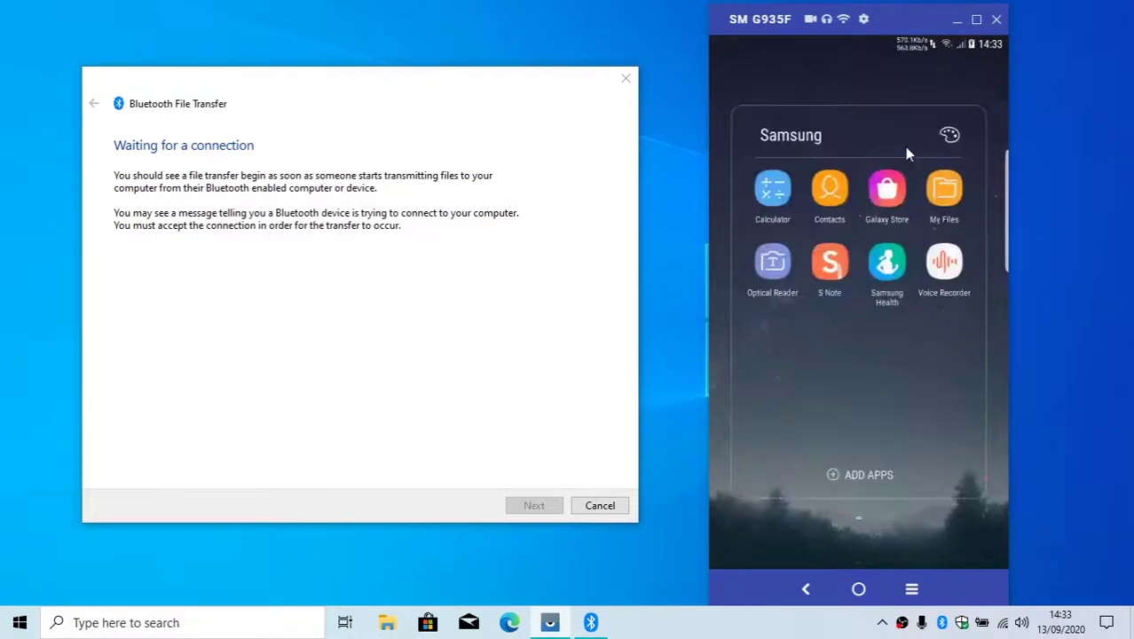
left_click(948, 191)
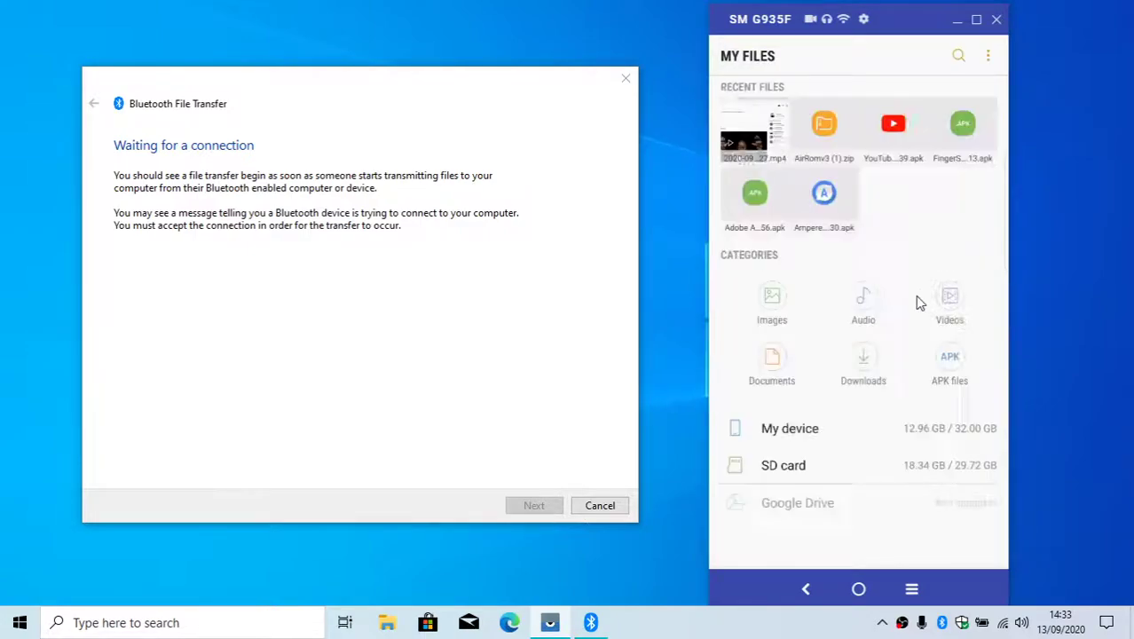
left_click(852, 435)
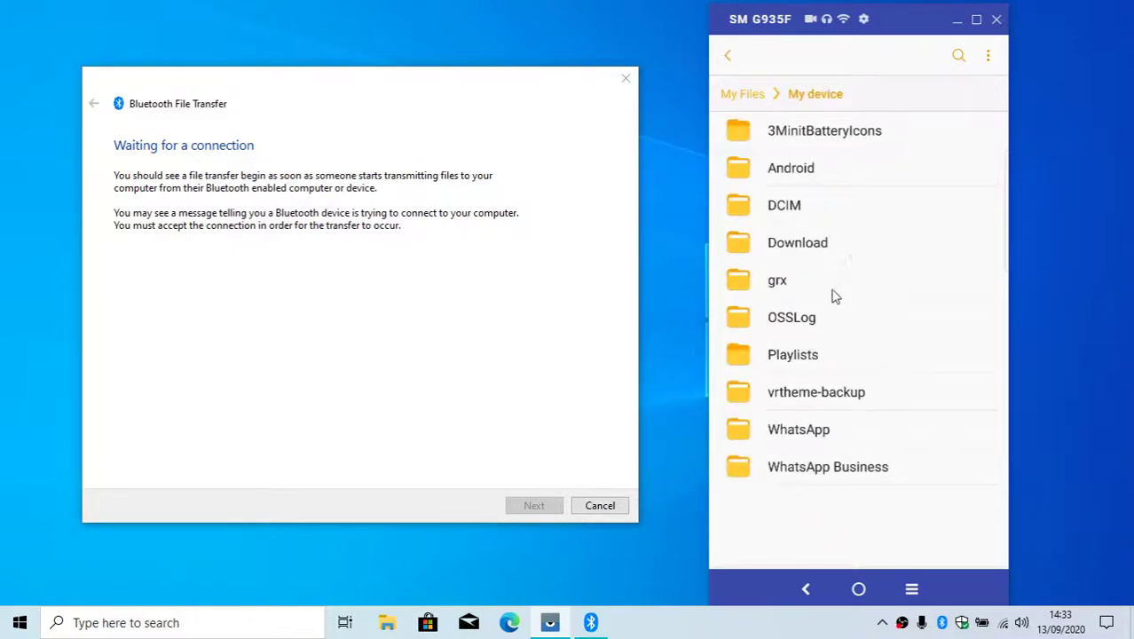
left_click(823, 236)
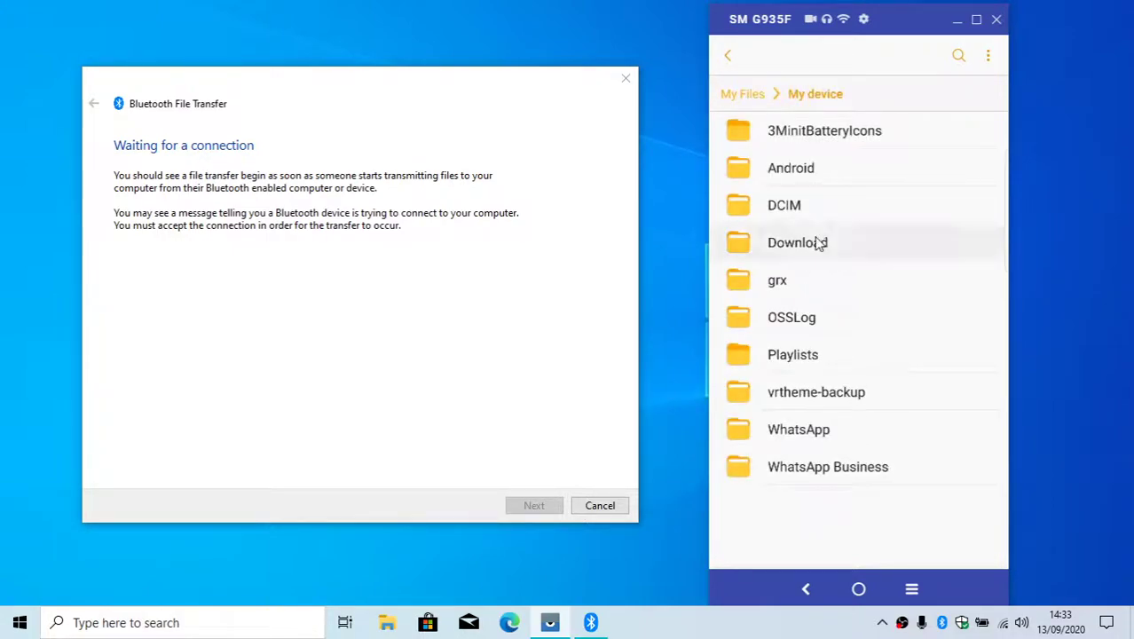
left_click(830, 97)
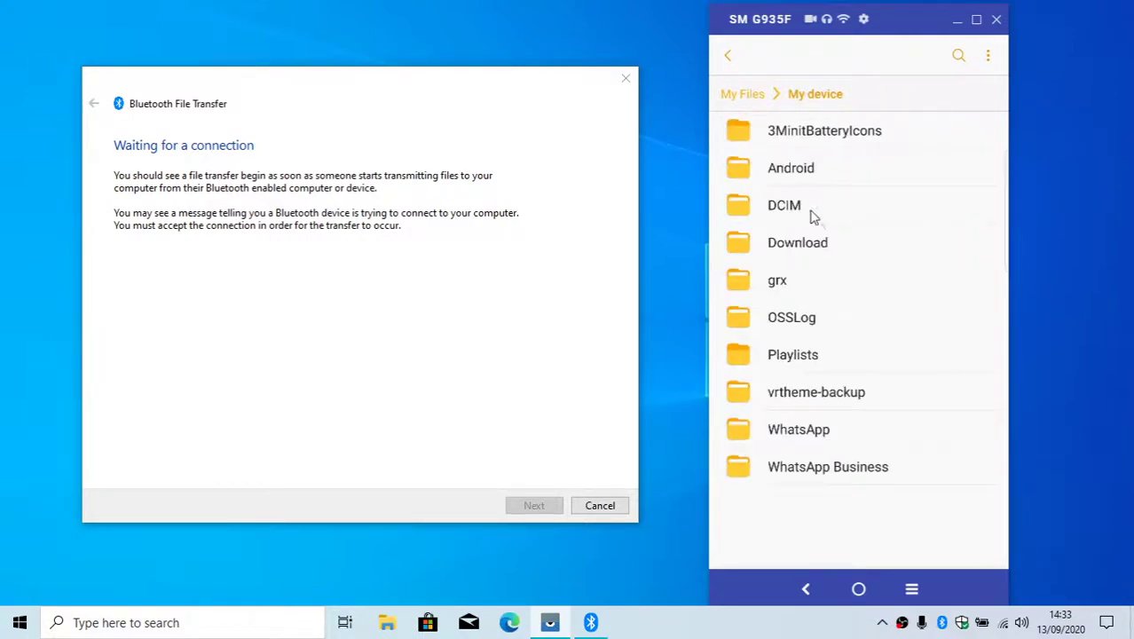
left_click(813, 215)
left_click(823, 138)
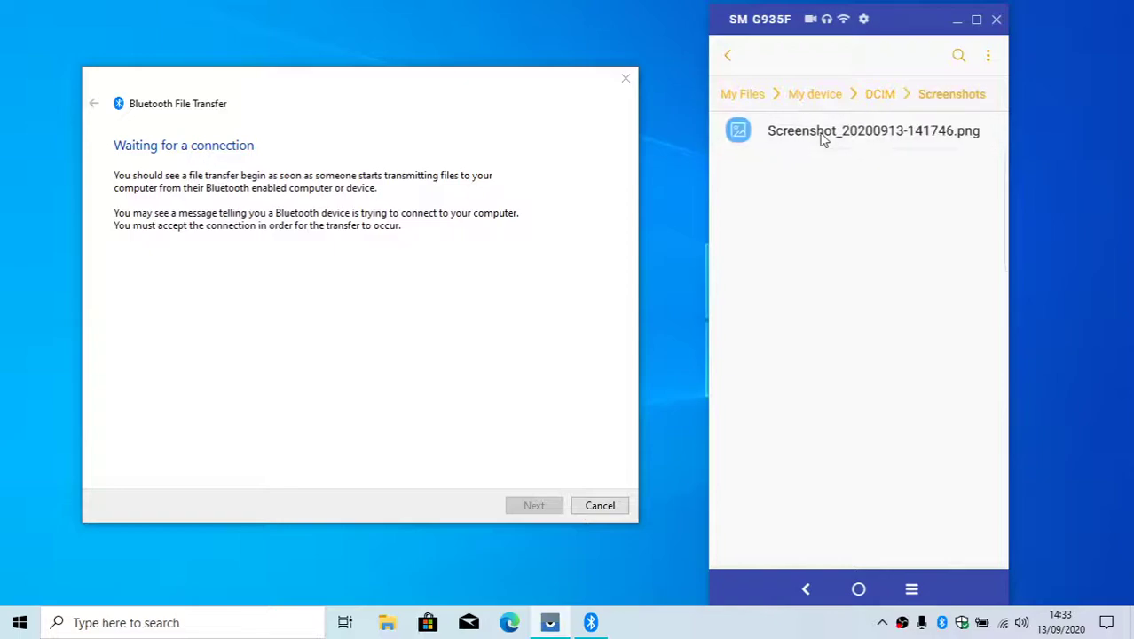
right_click(823, 137)
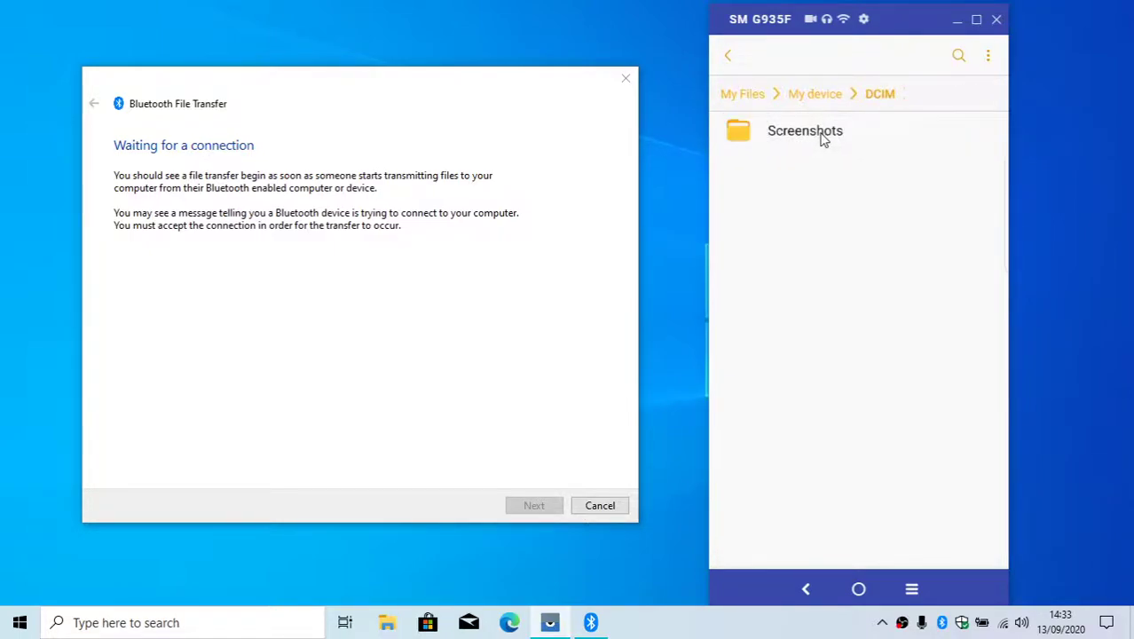
right_click(822, 137)
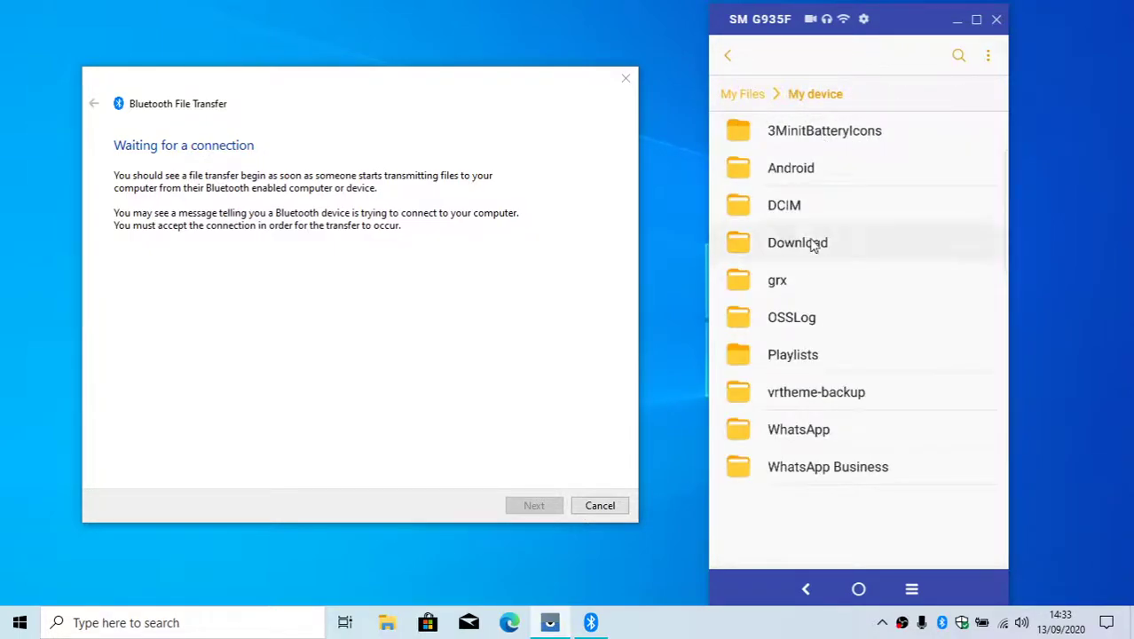
left_click(813, 246)
right_click(813, 162)
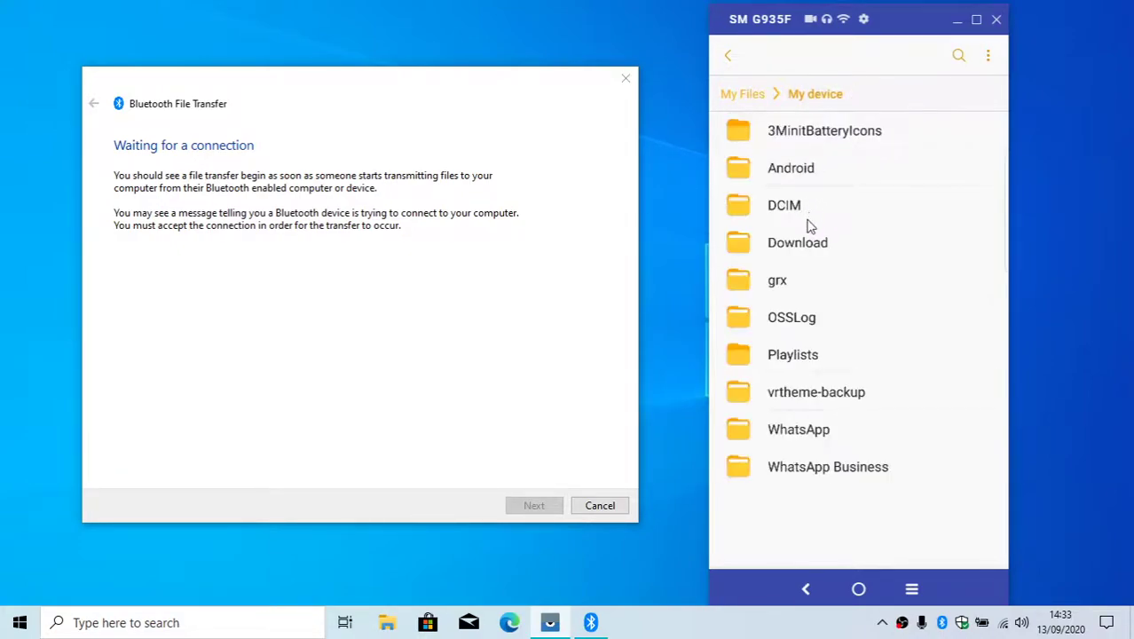
Share Screenshot_20200913-141746.png from the phone's DCIM Screenshots folder via Bluetooth to DESKTOP-L61SAQ7
left_click(811, 215)
left_click(808, 138)
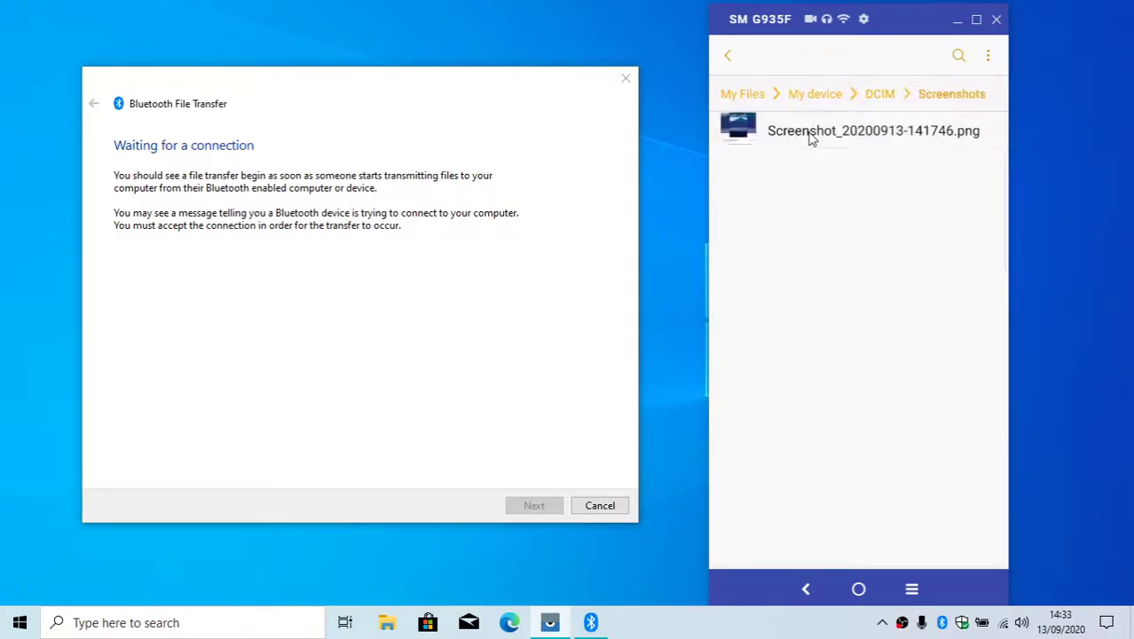
left_click(810, 138)
left_click(899, 58)
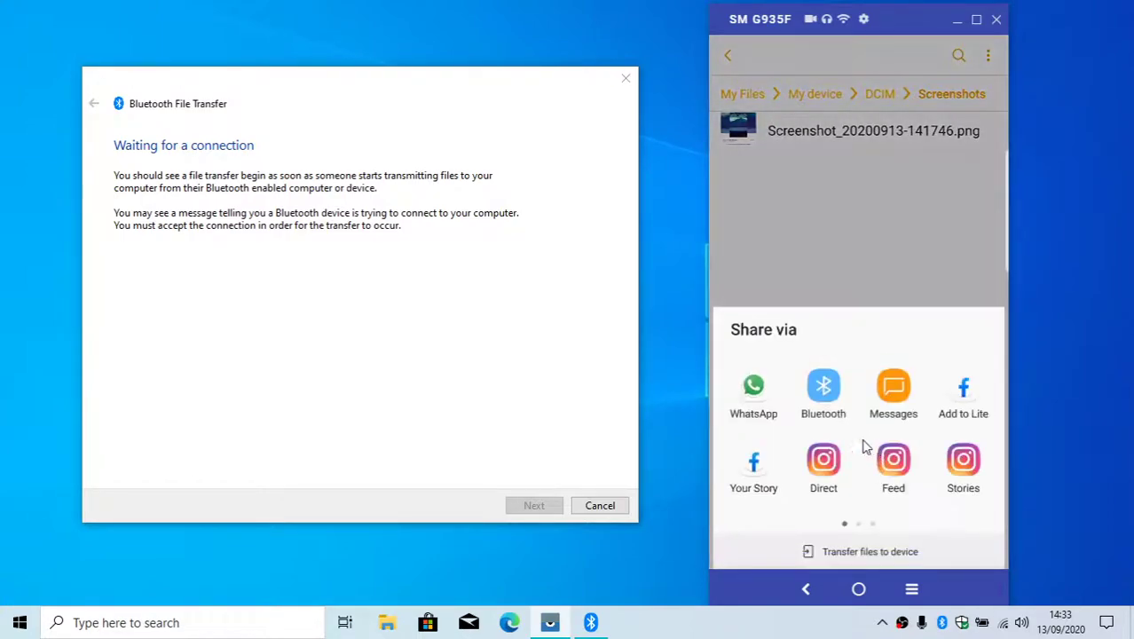
left_click(826, 399)
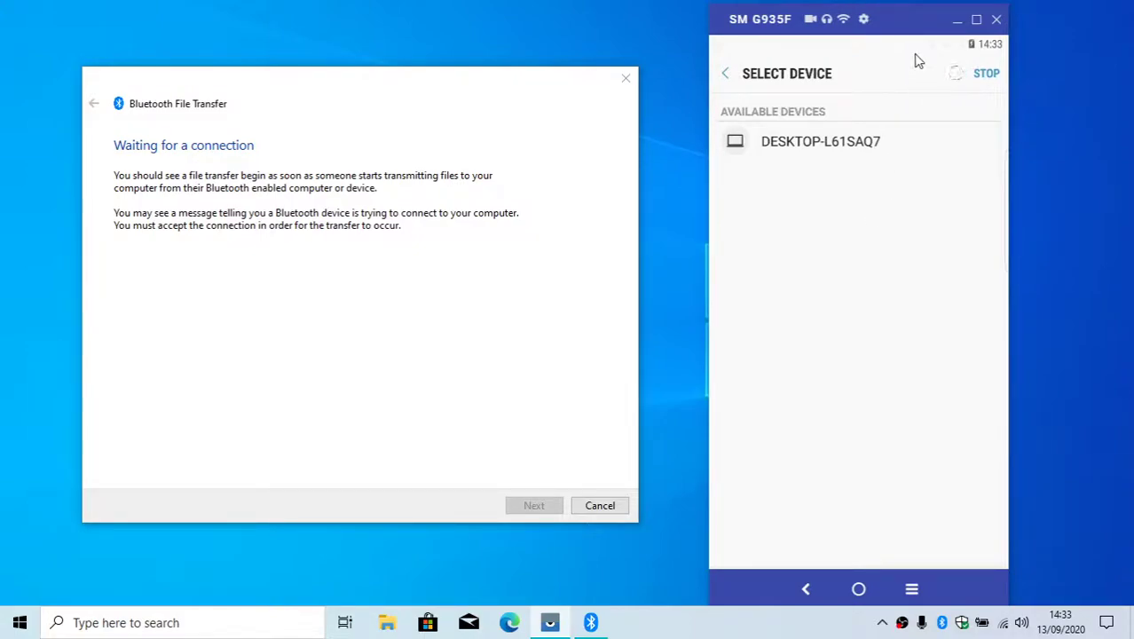
left_click(858, 151)
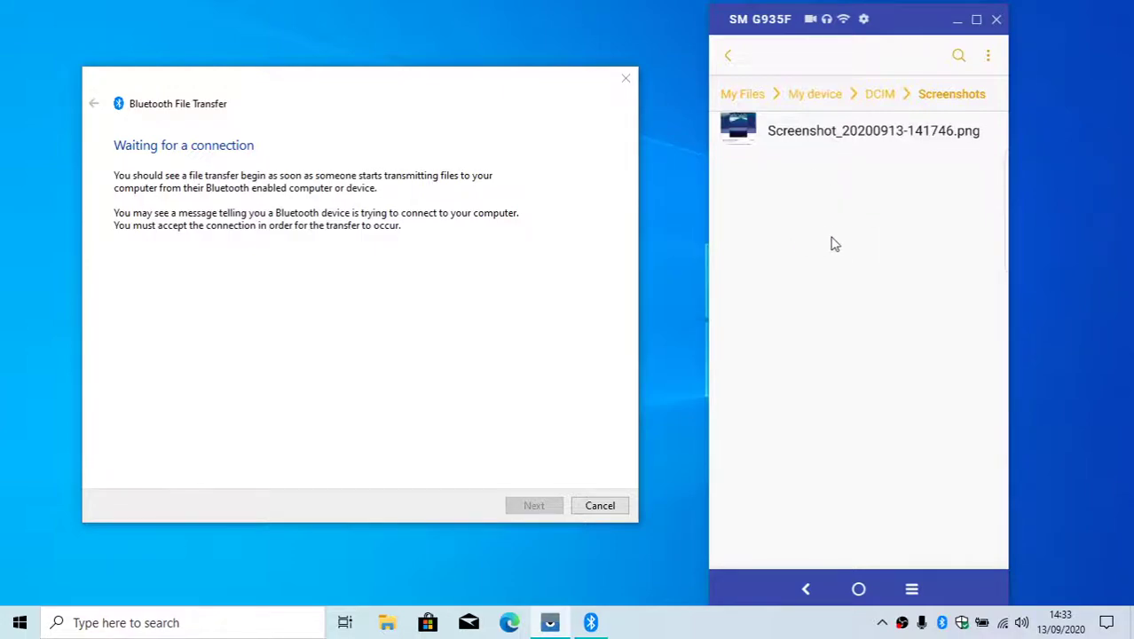
Check the computer's discoverable name in the Bluetooth & other devices settings and minimize the settings window
left_click(367, 157)
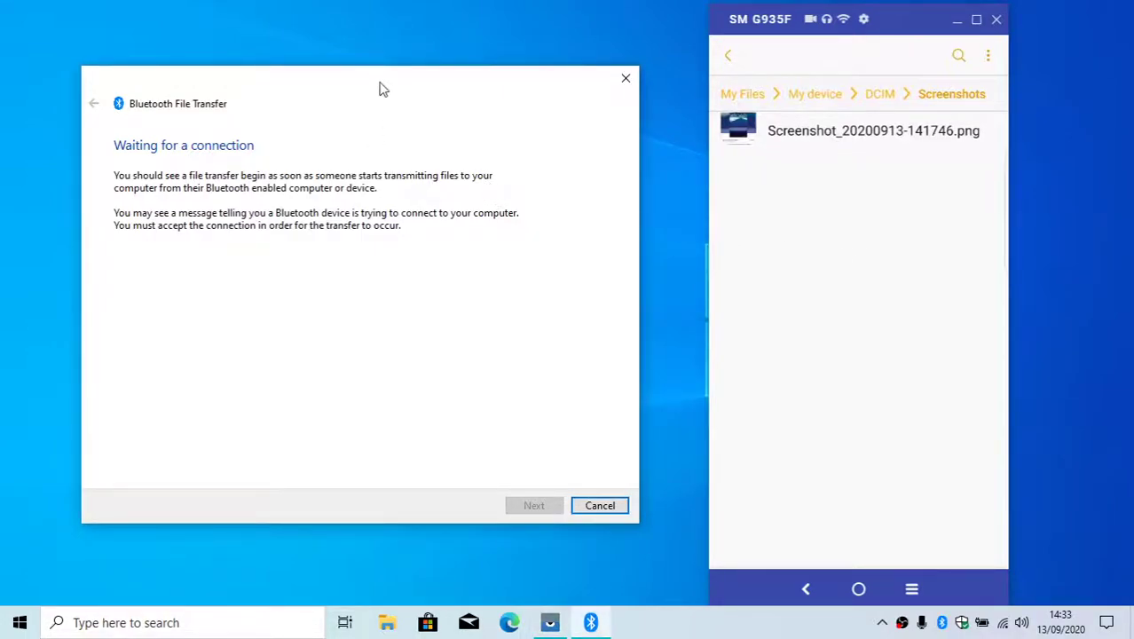
left_click(1106, 622)
right_click(1078, 364)
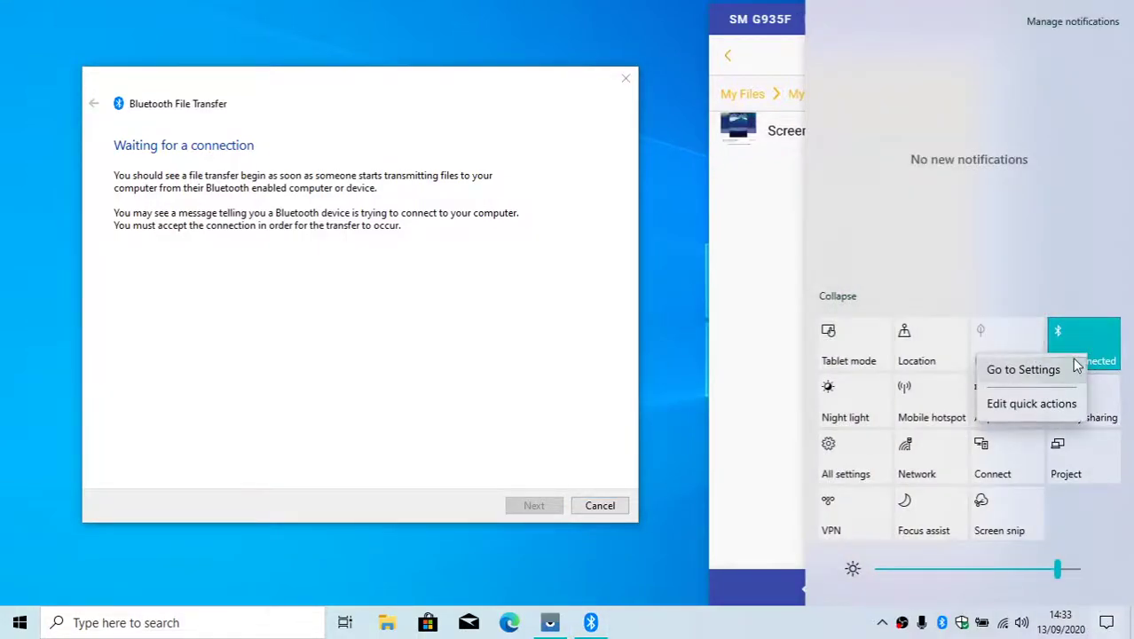
left_click(1024, 370)
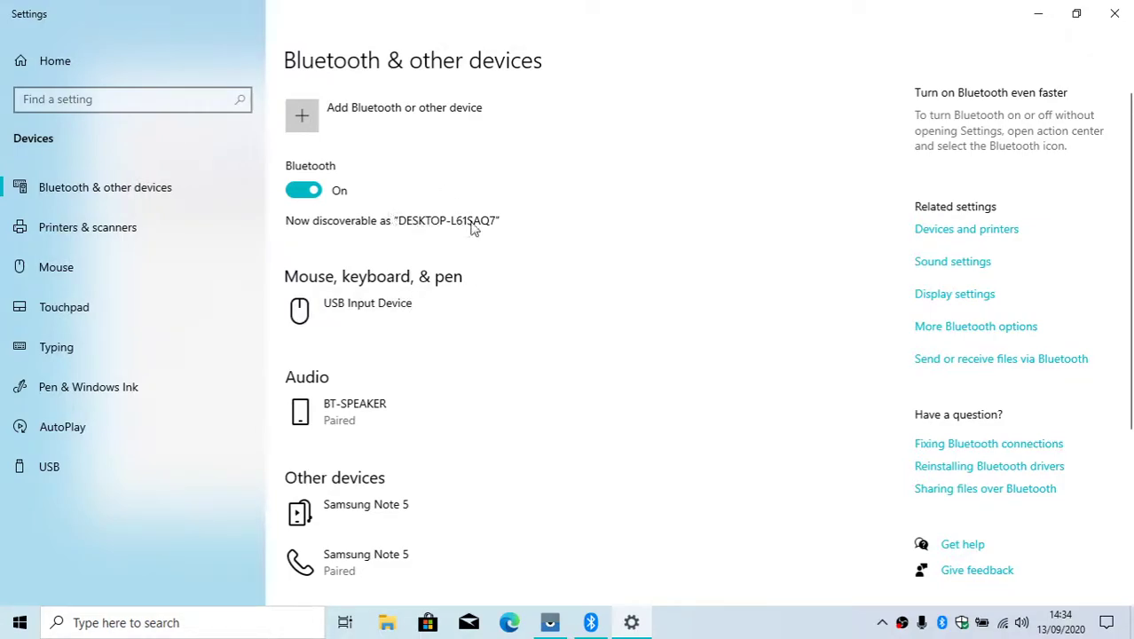
left_click(1039, 13)
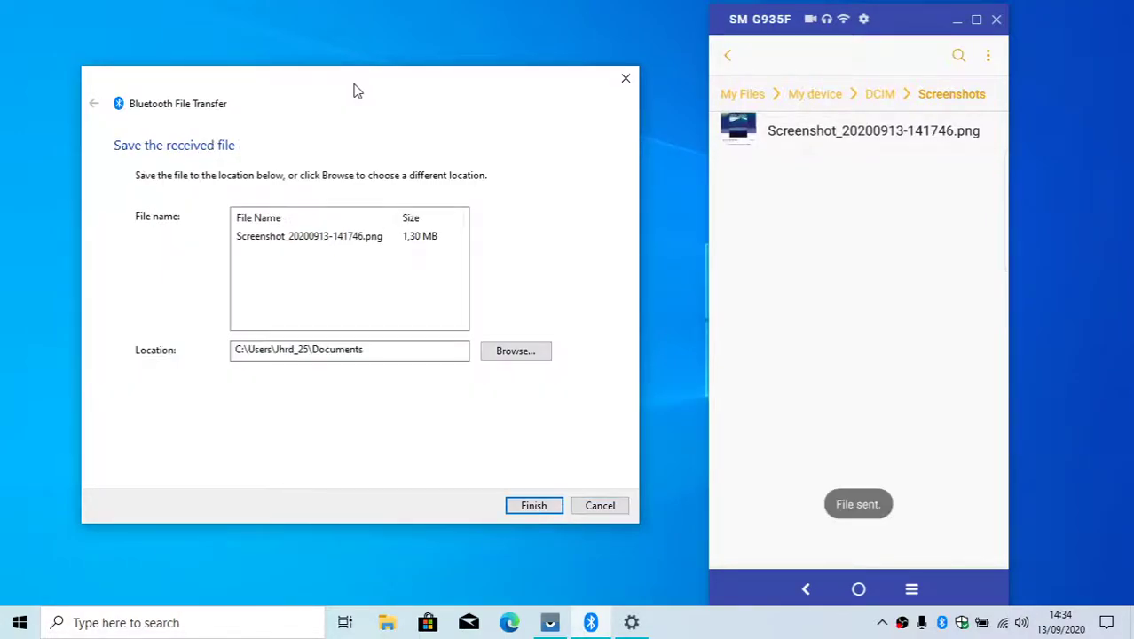
Return the phone to its home screen and save the received screenshot to the computer's Documents folder
left_click(850, 506)
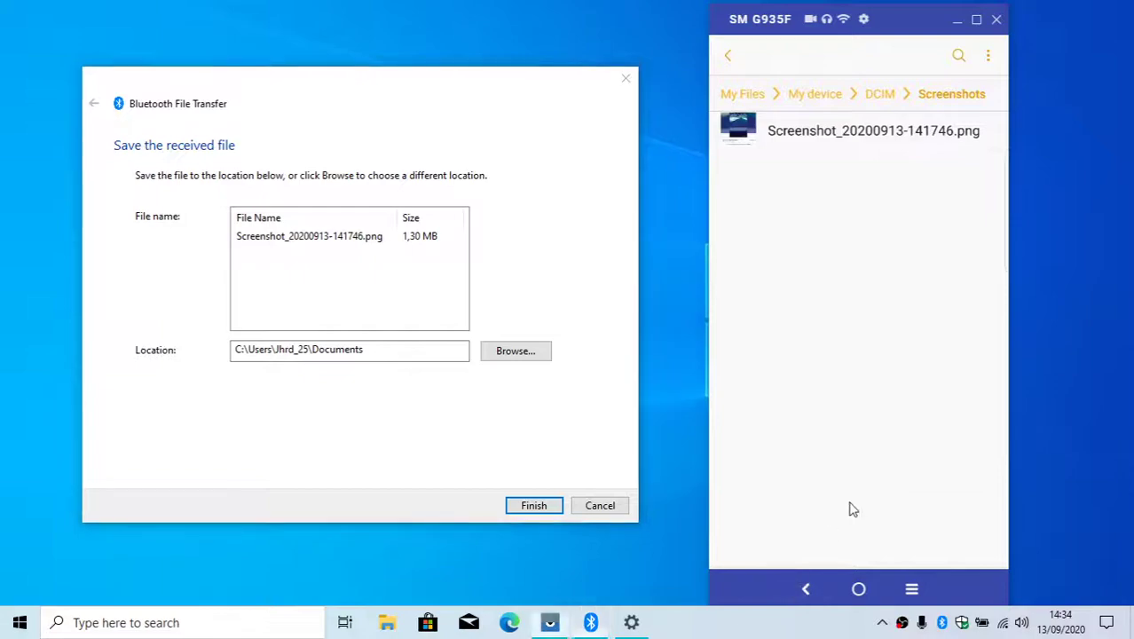
left_click(858, 589)
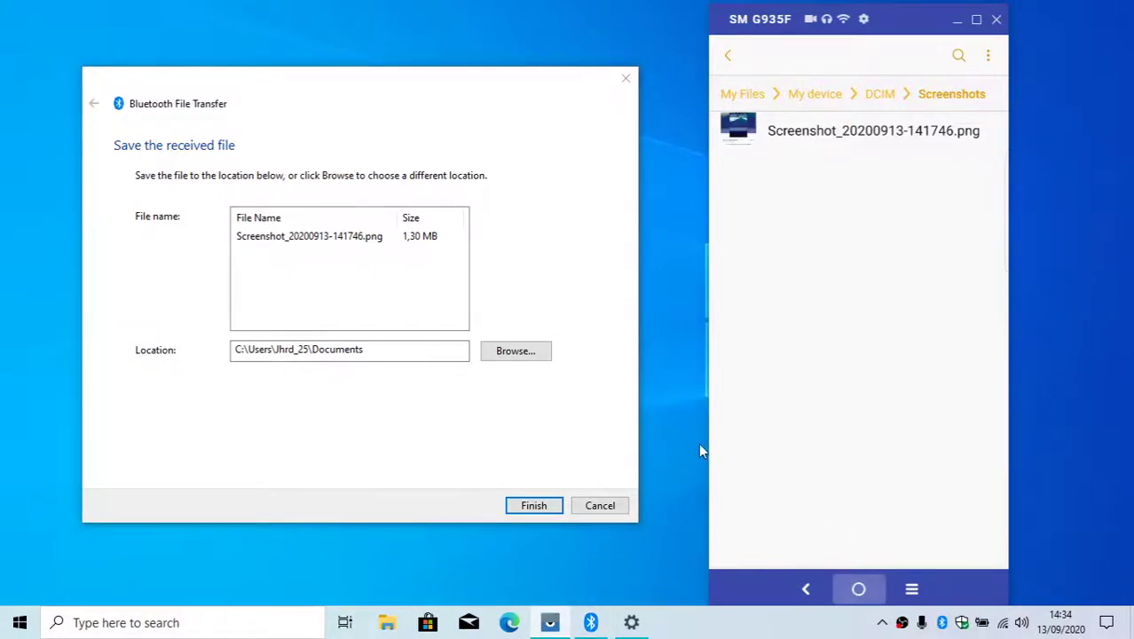
left_click(536, 511)
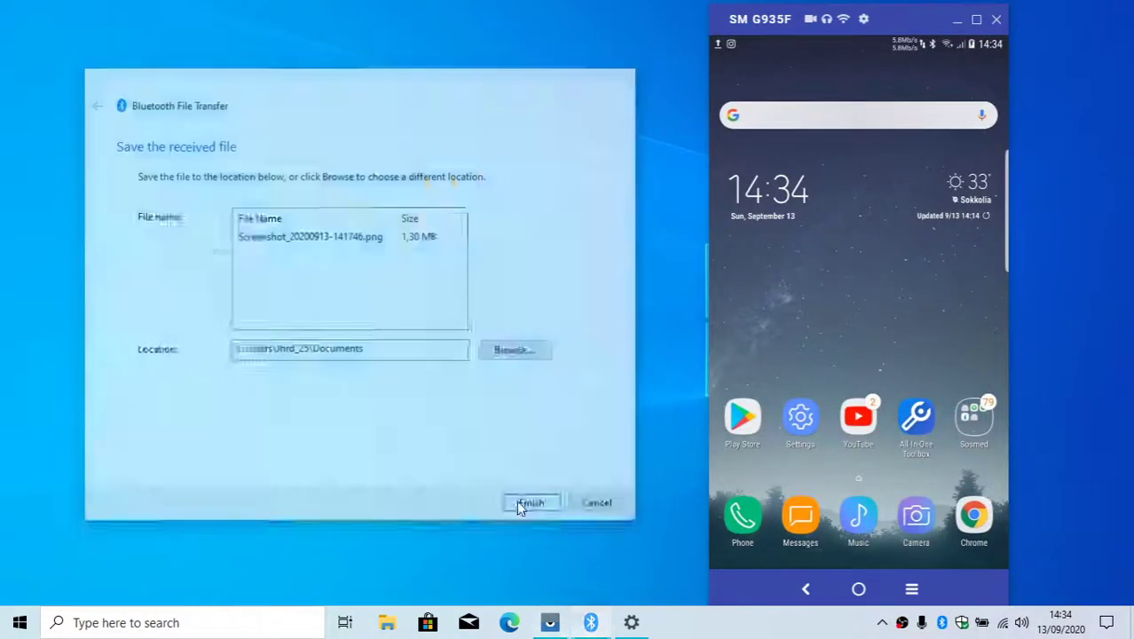
Open the Documents folder in File Explorer to check for the received screenshot
left_click(385, 623)
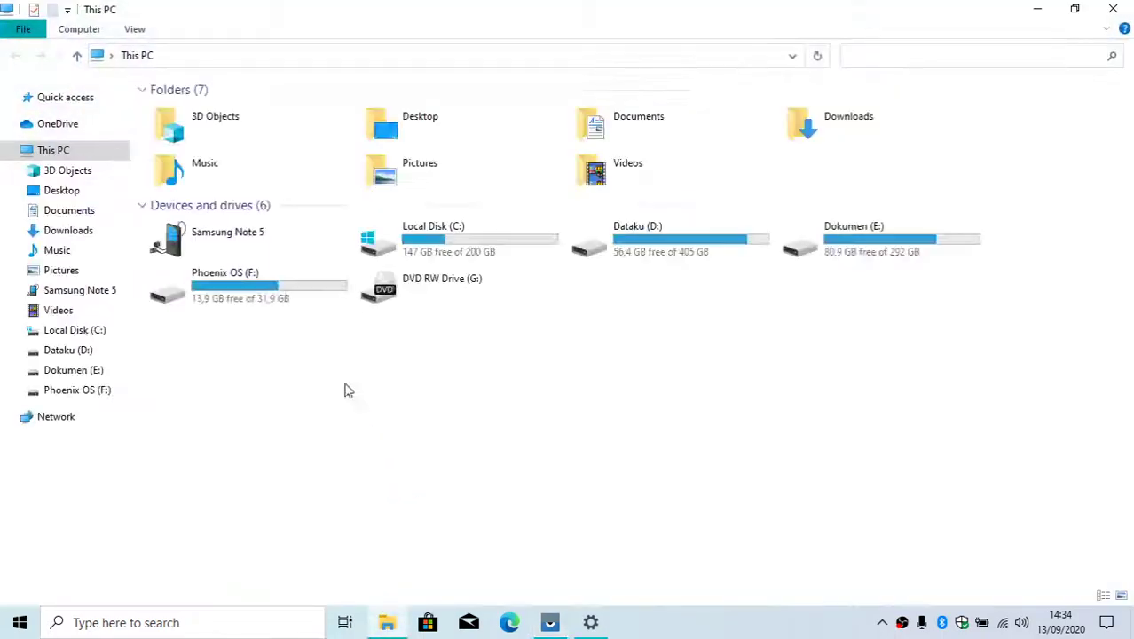
left_click(654, 125)
double_click(655, 125)
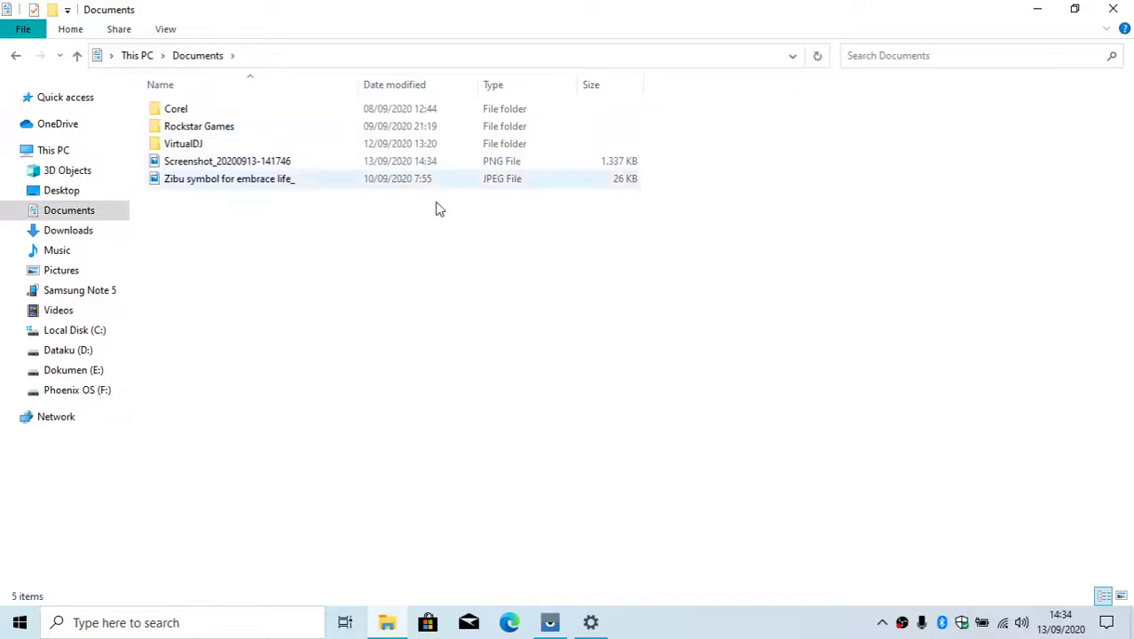
left_click(266, 163)
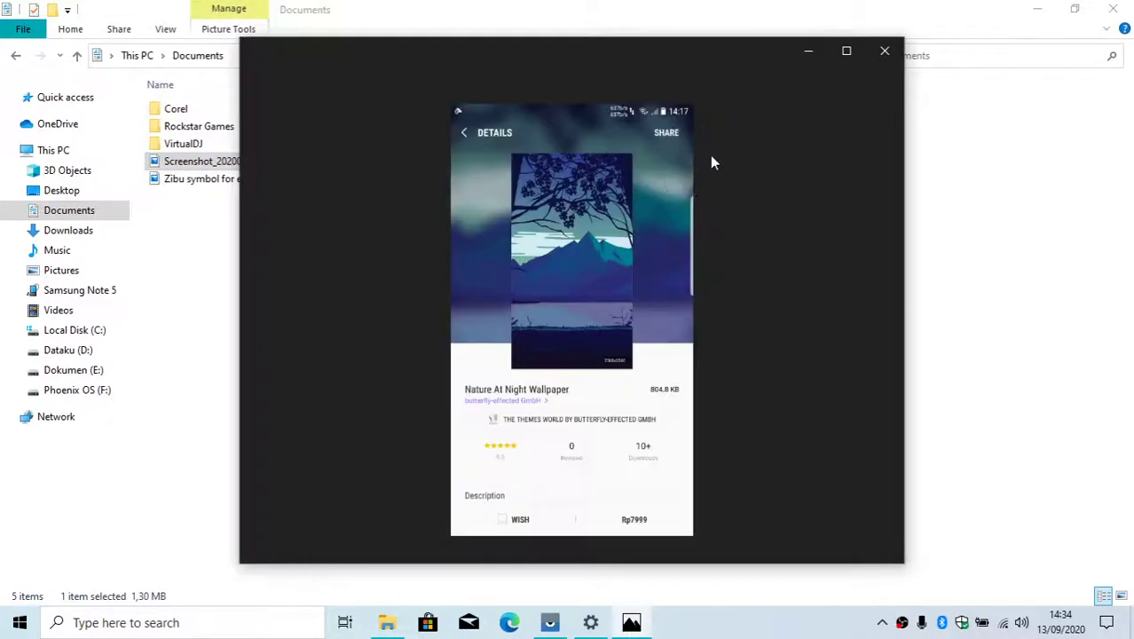
scroll(582, 279, "up", 3)
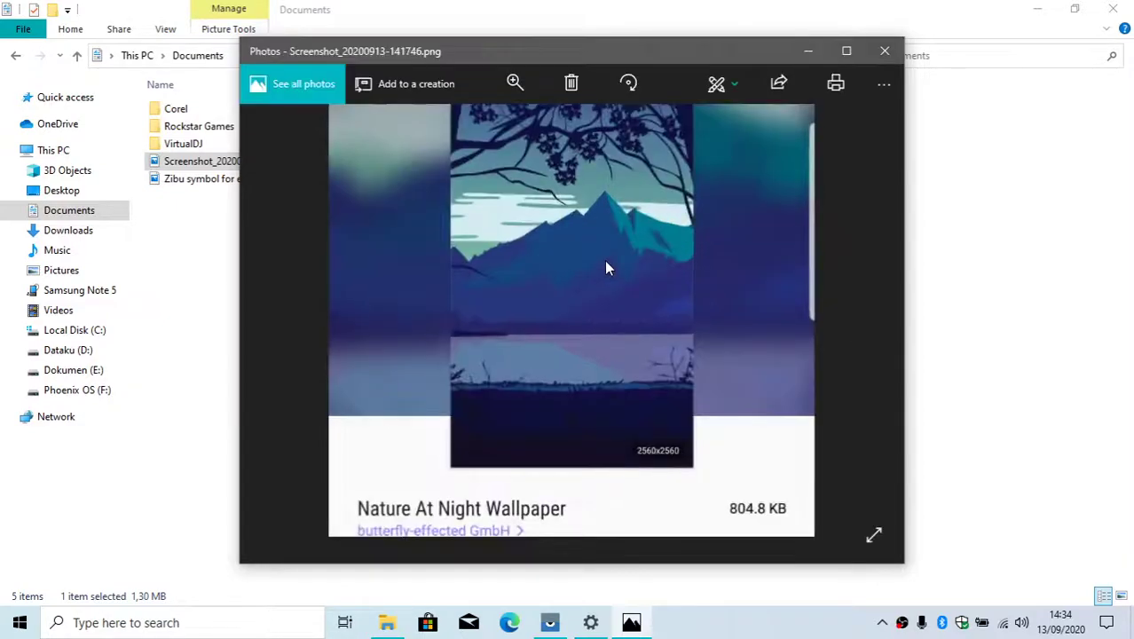
scroll(593, 234, "down", 3)
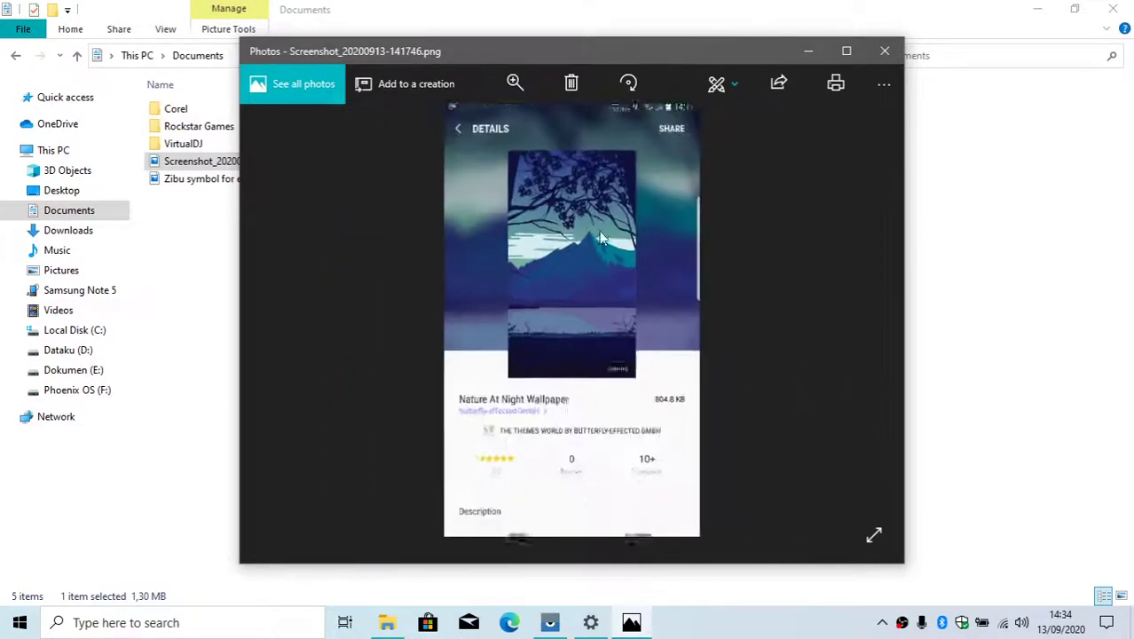
left_click(879, 56)
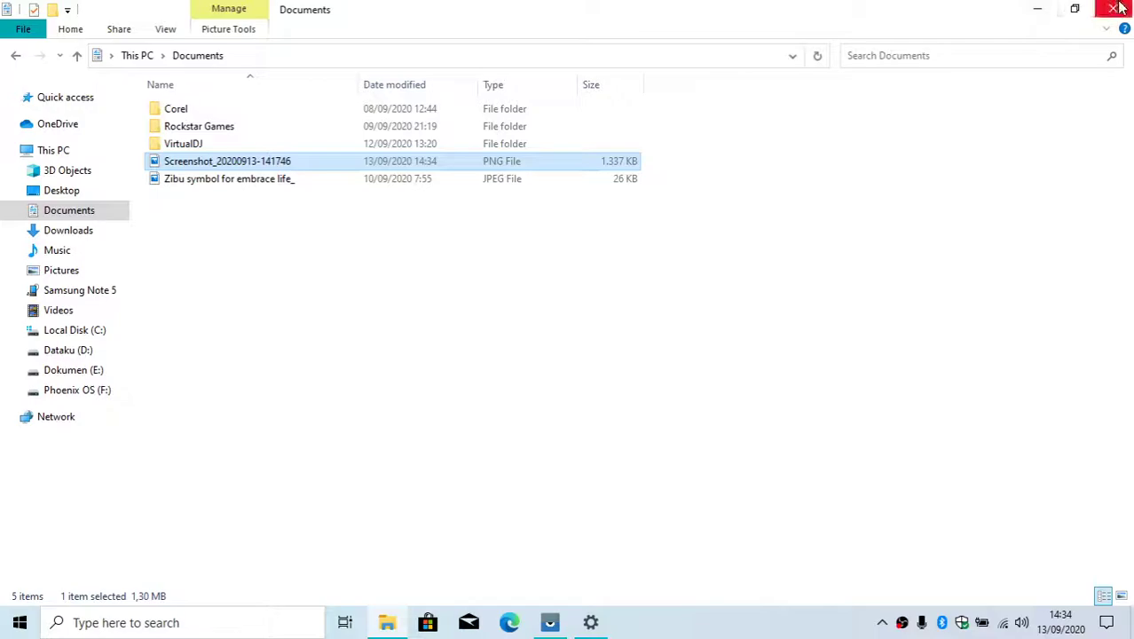
left_click(662, 342)
Open the Zibu symbol for embrace life_ image with Photos as the default app for .jpeg files and close the viewer
left_click(332, 180)
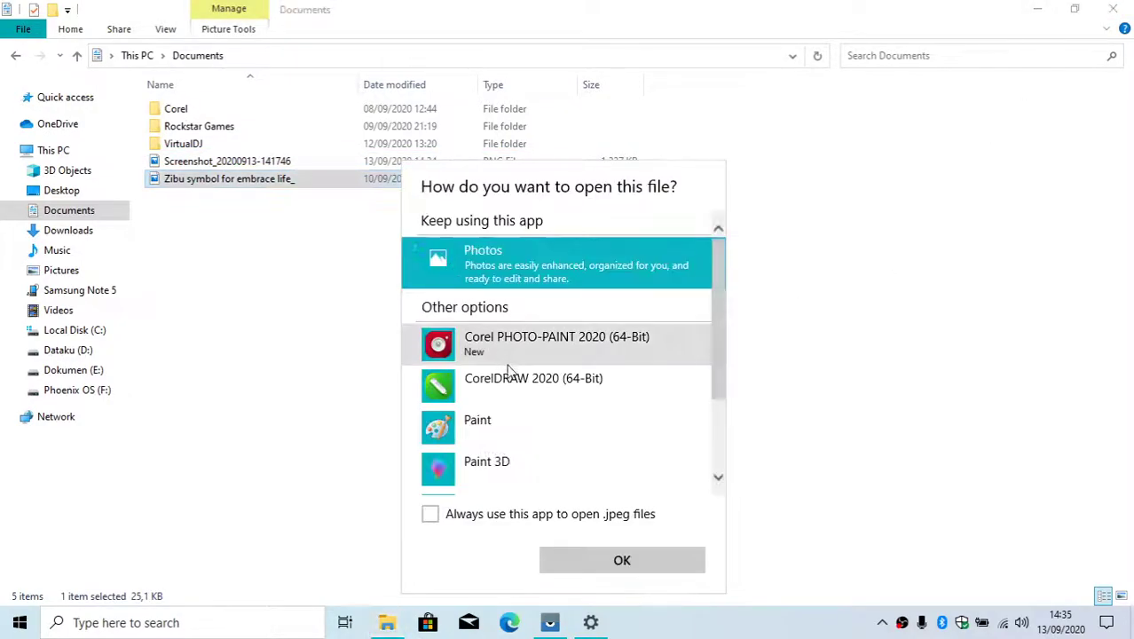
left_click(430, 514)
left_click(600, 560)
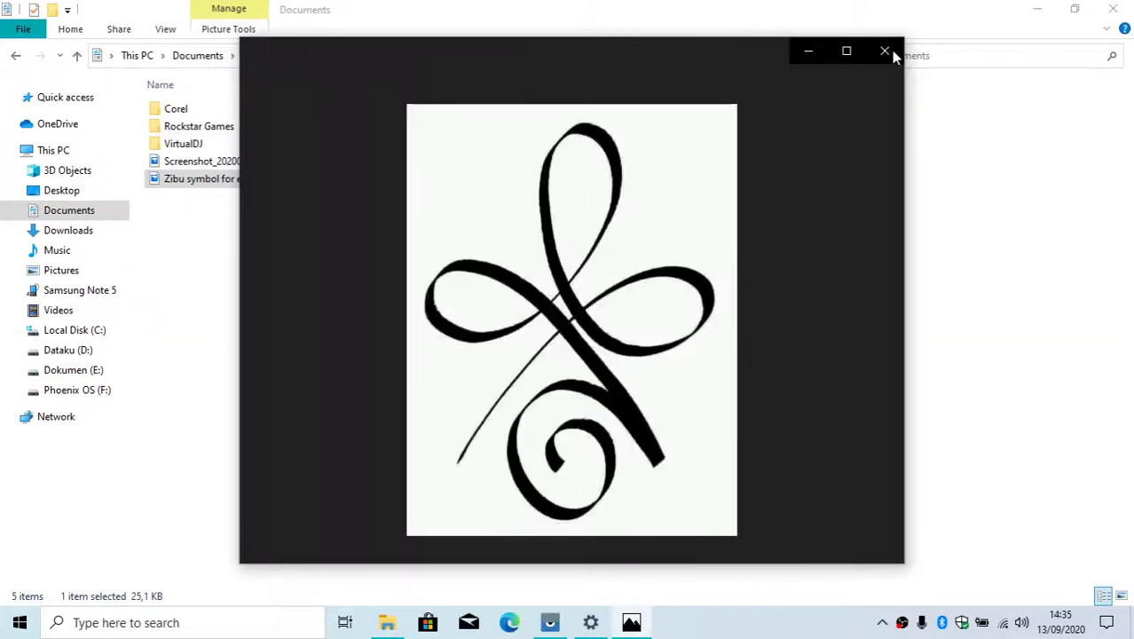
left_click(885, 50)
left_click(792, 467)
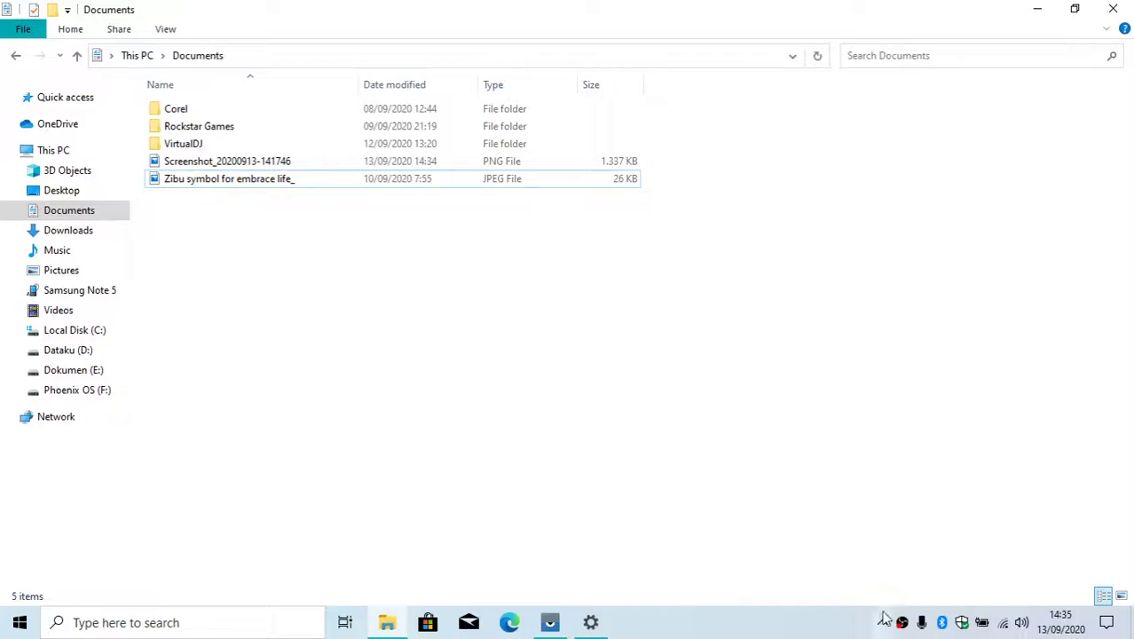
left_click(328, 182)
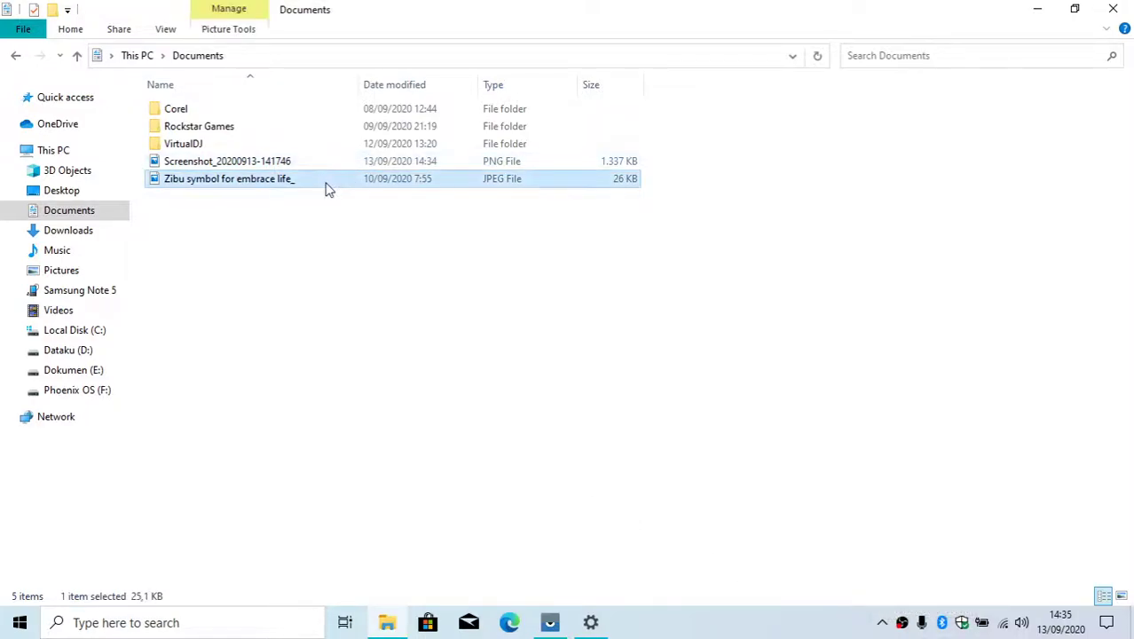
right_click(274, 183)
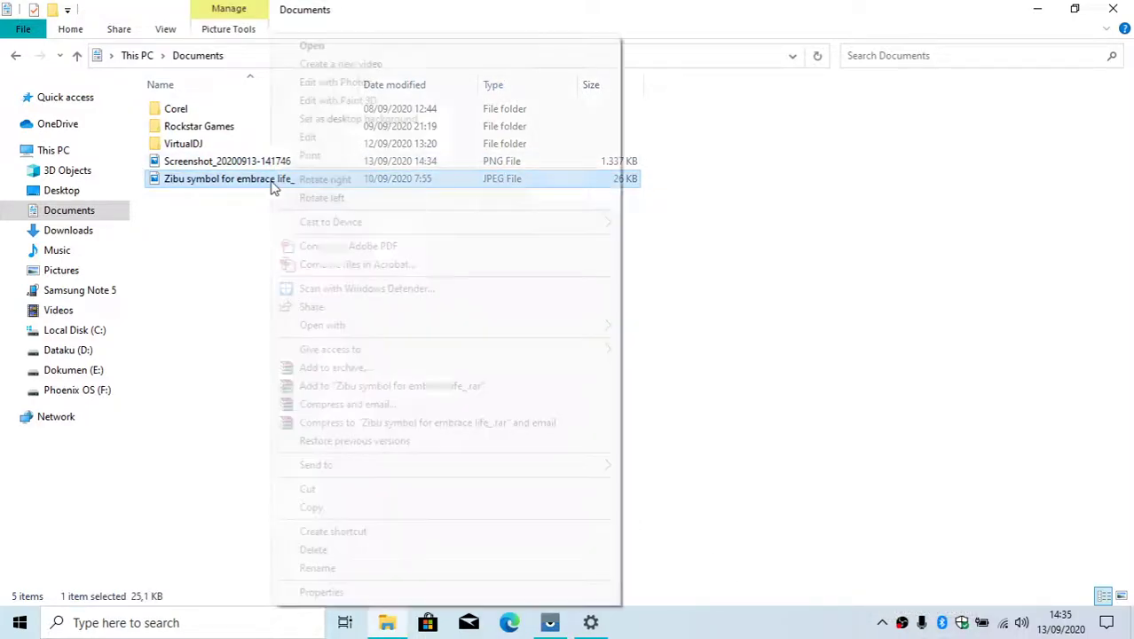
mouse_move(578, 471)
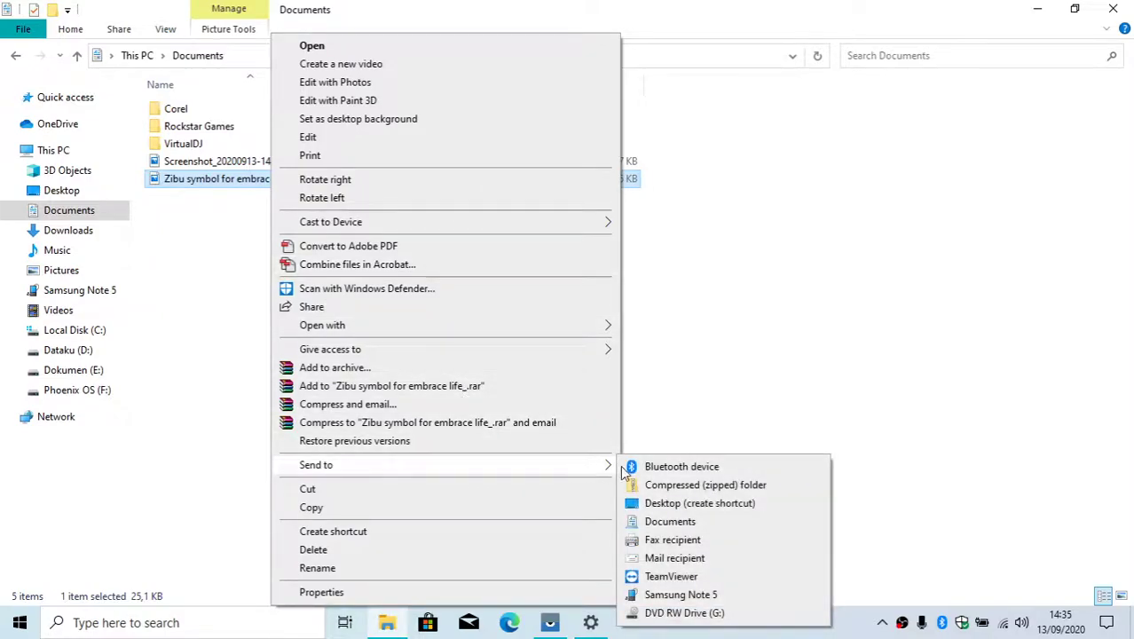
left_click(675, 468)
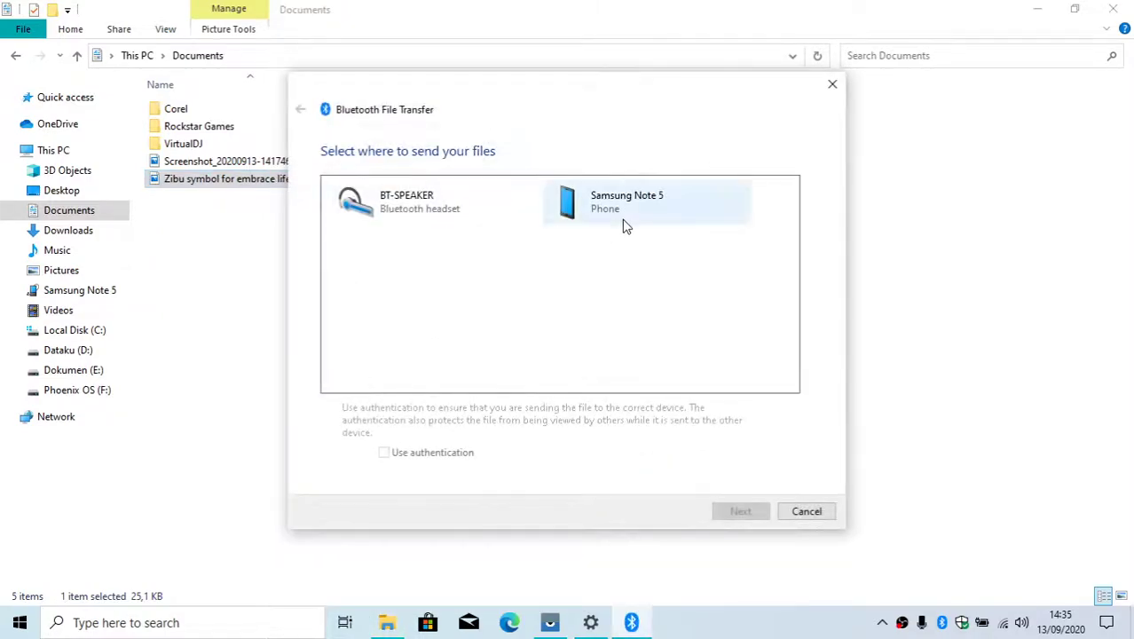
left_click(628, 210)
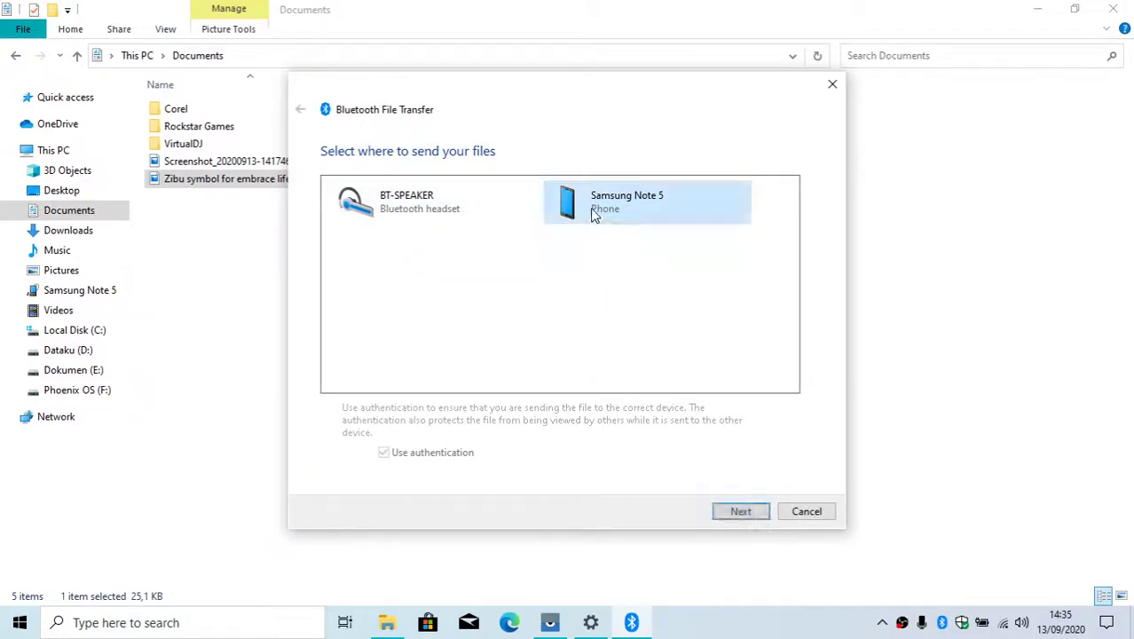
left_click(587, 273)
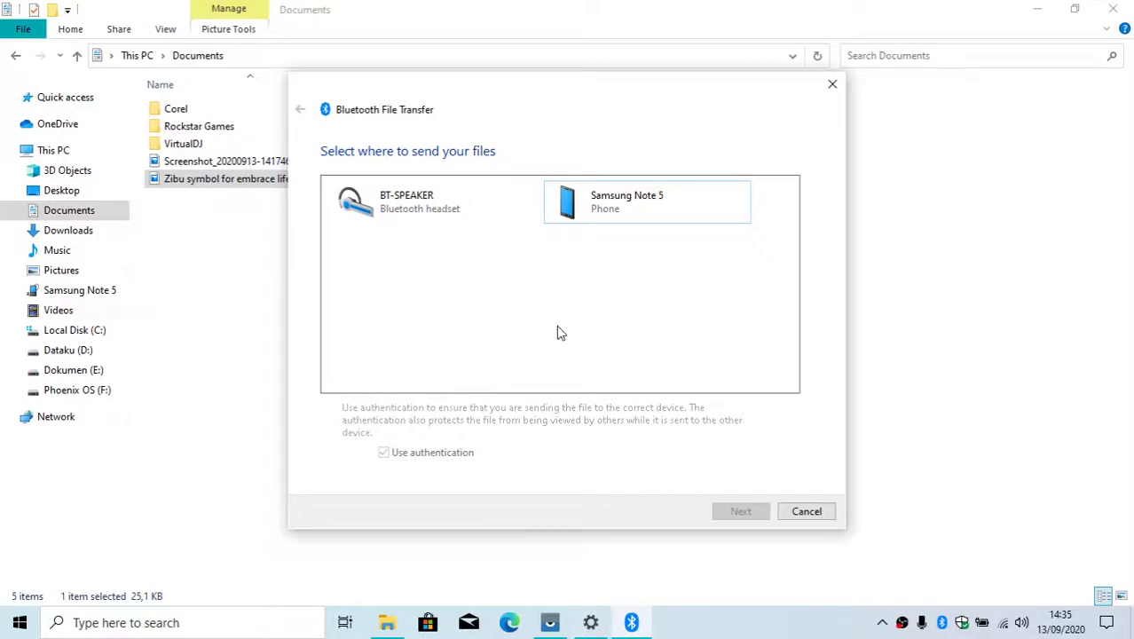
Open the Bluetooth & other devices settings, search for a Bluetooth device to add, and cancel the search
left_click(1106, 620)
right_click(1075, 342)
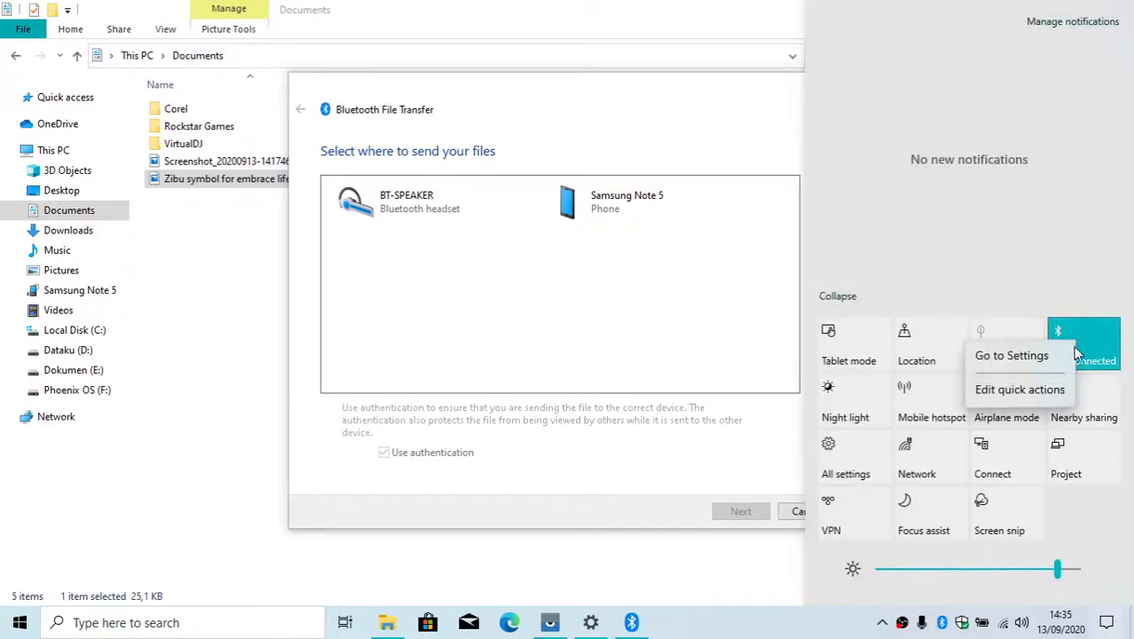
left_click(1003, 355)
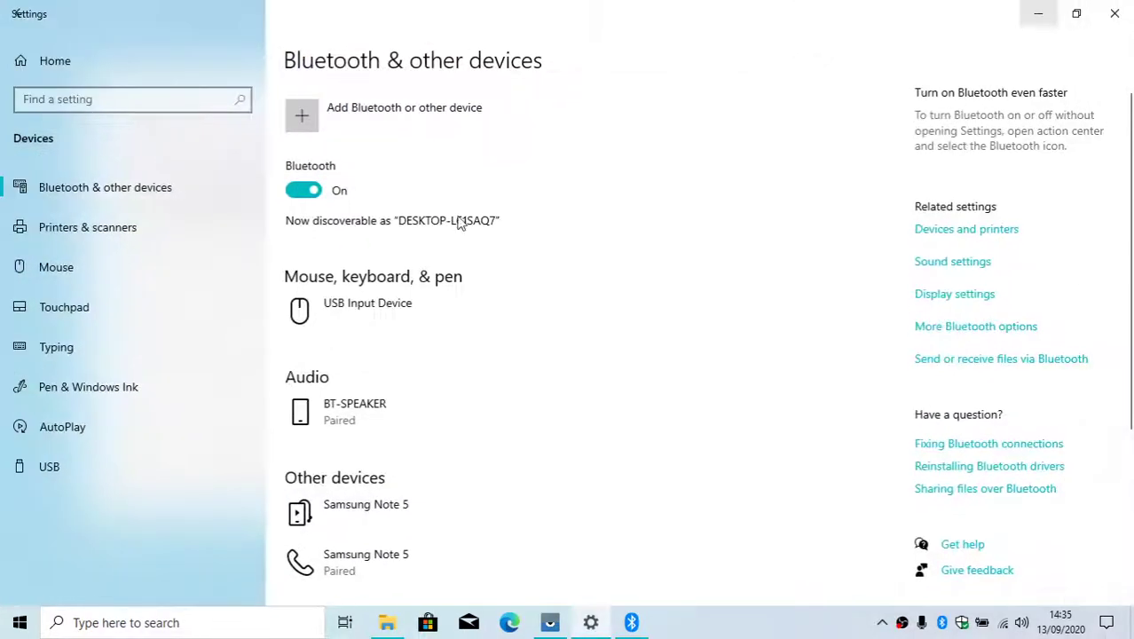
left_click(397, 114)
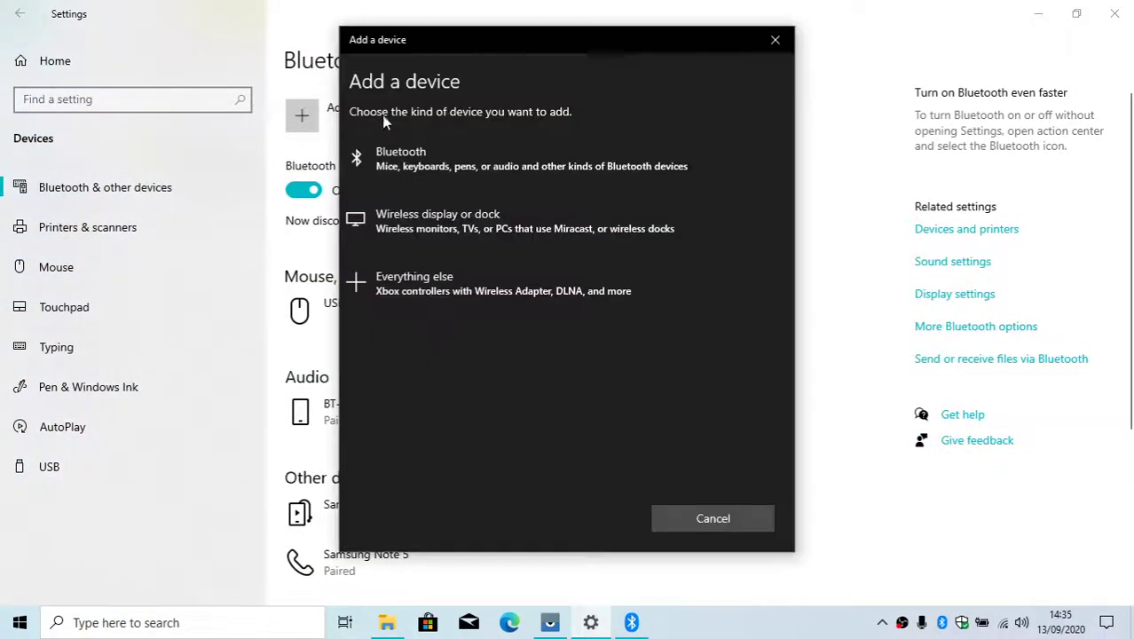
left_click(414, 168)
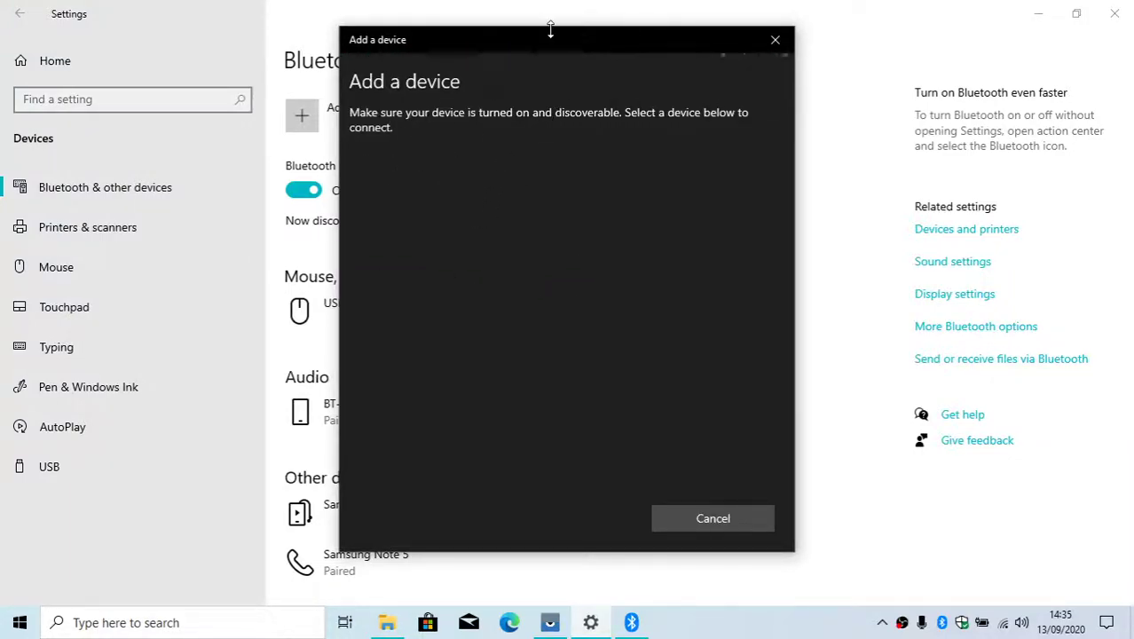
left_click_drag(560, 40, 573, 62)
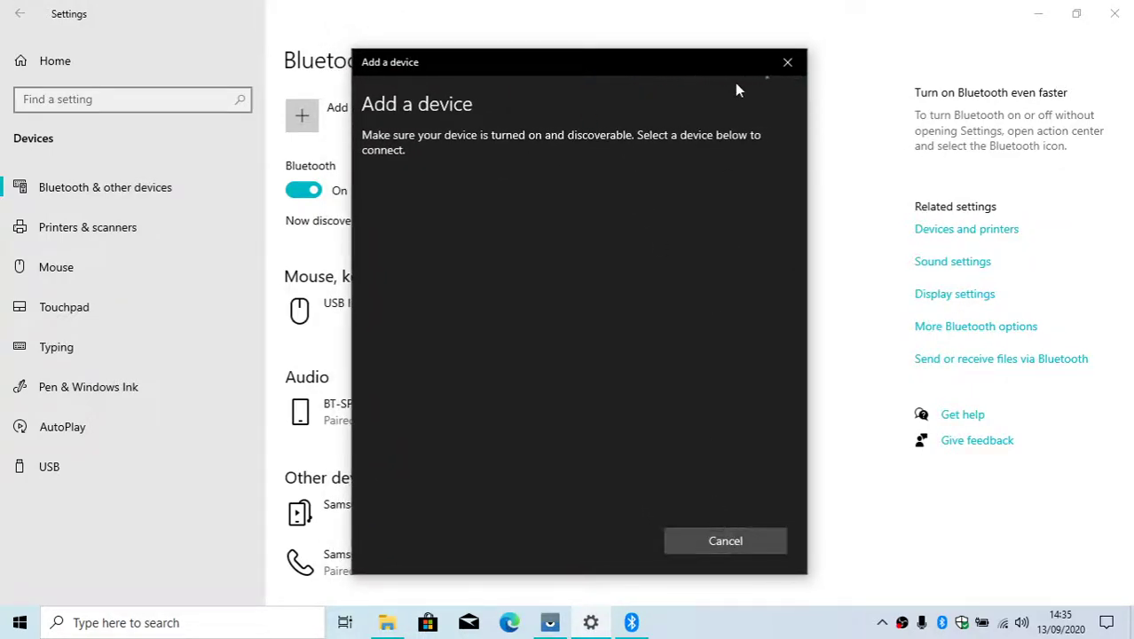
left_click(727, 539)
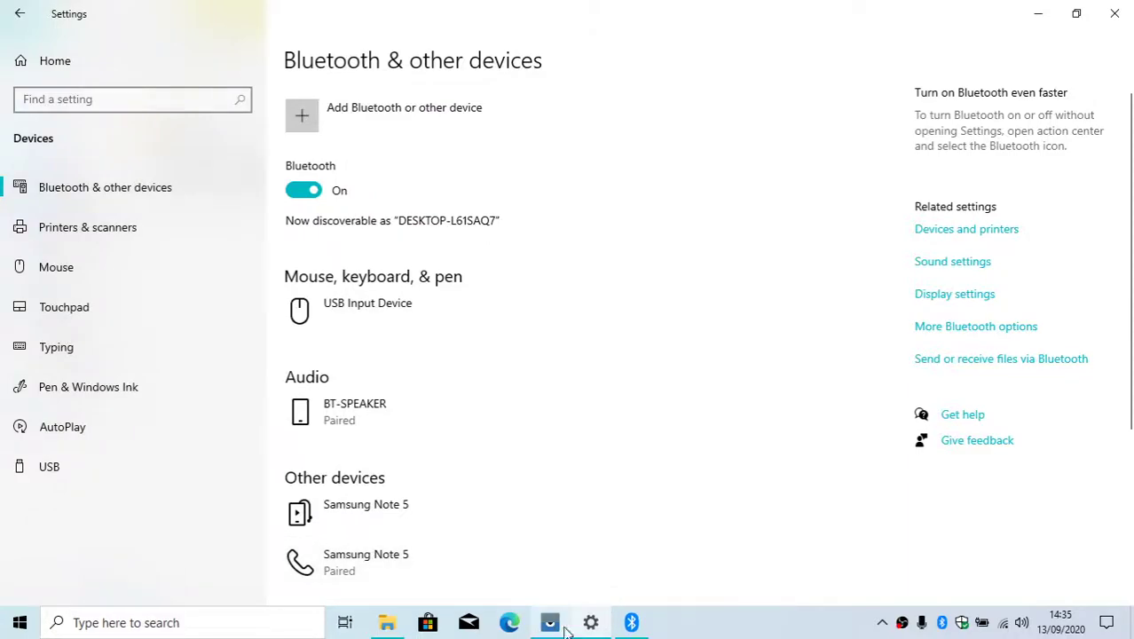
left_click(388, 623)
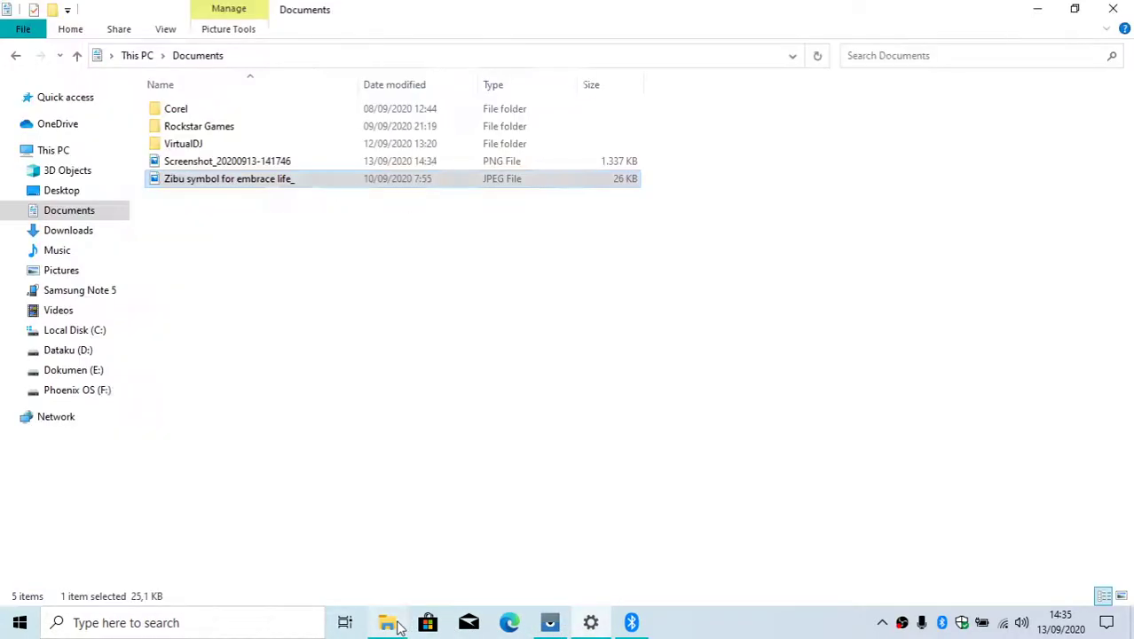
right_click(308, 190)
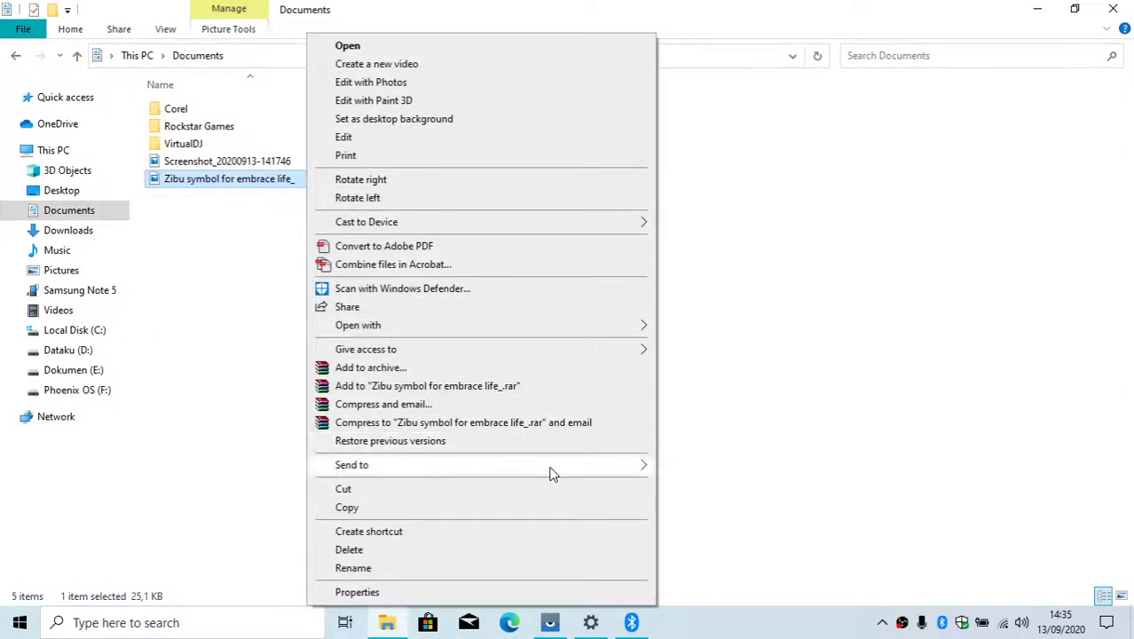
mouse_move(570, 472)
left_click(686, 468)
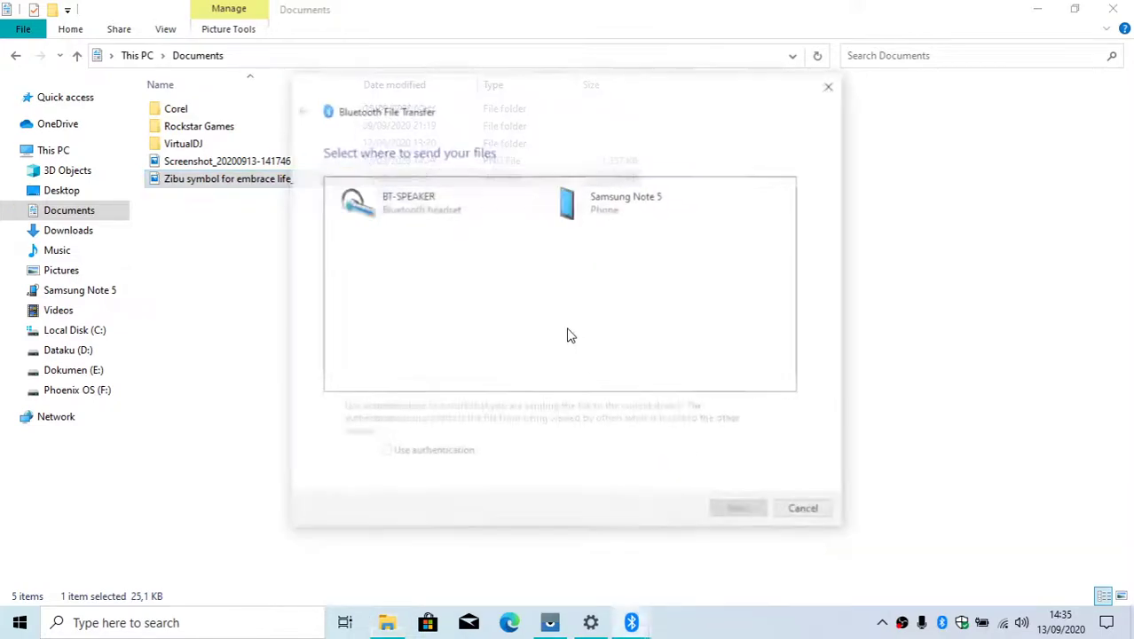
mouse_move(632, 622)
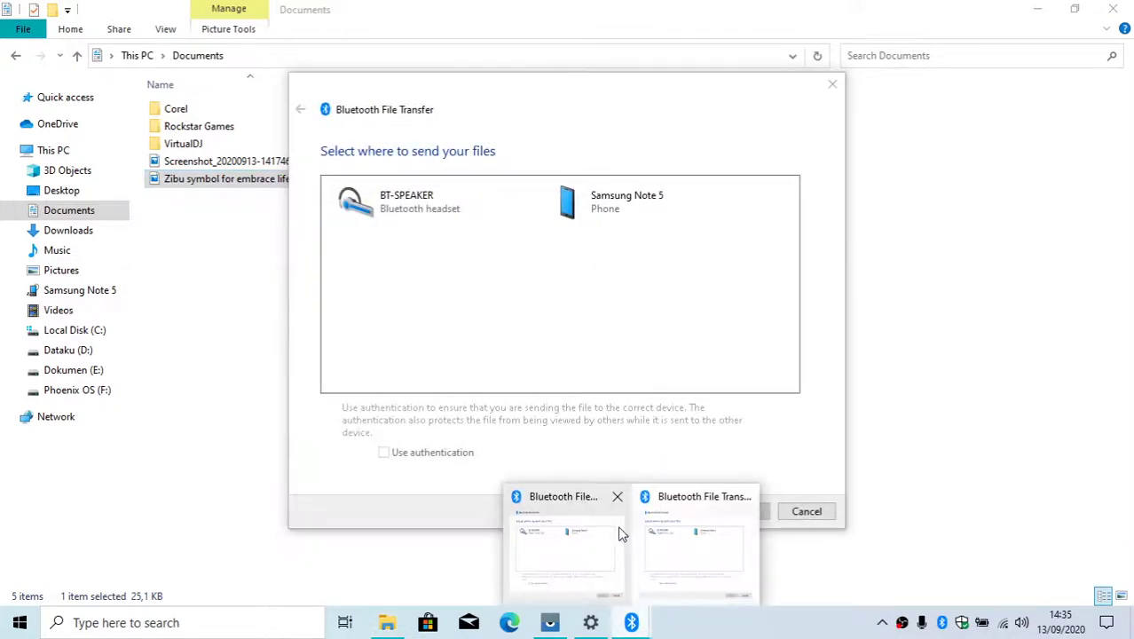
left_click(619, 566)
left_click(591, 622)
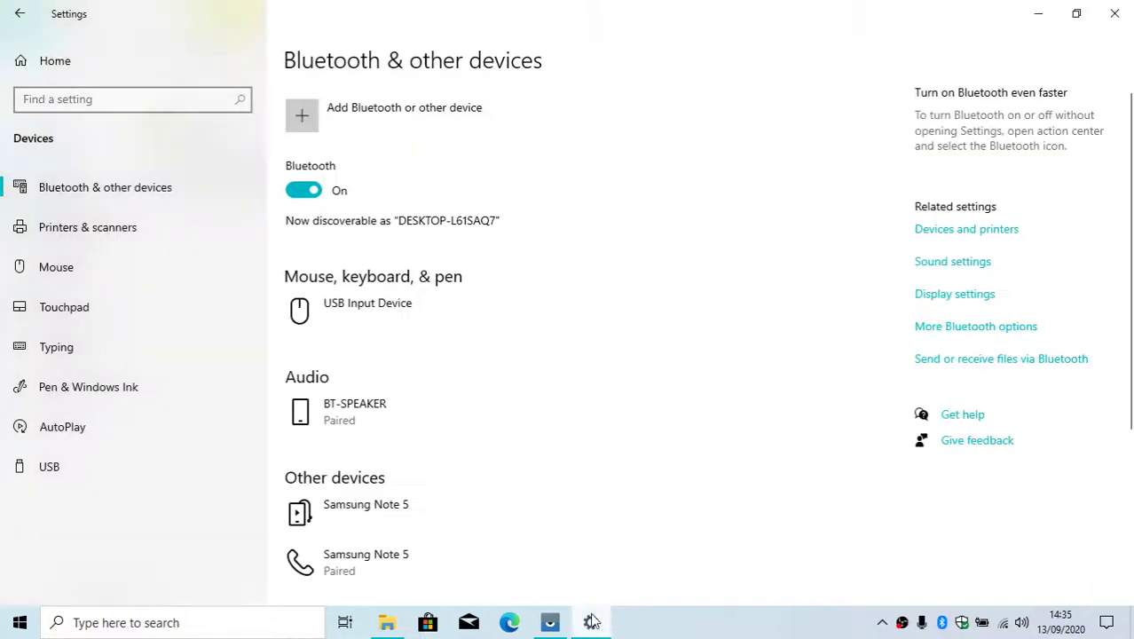
left_click(393, 627)
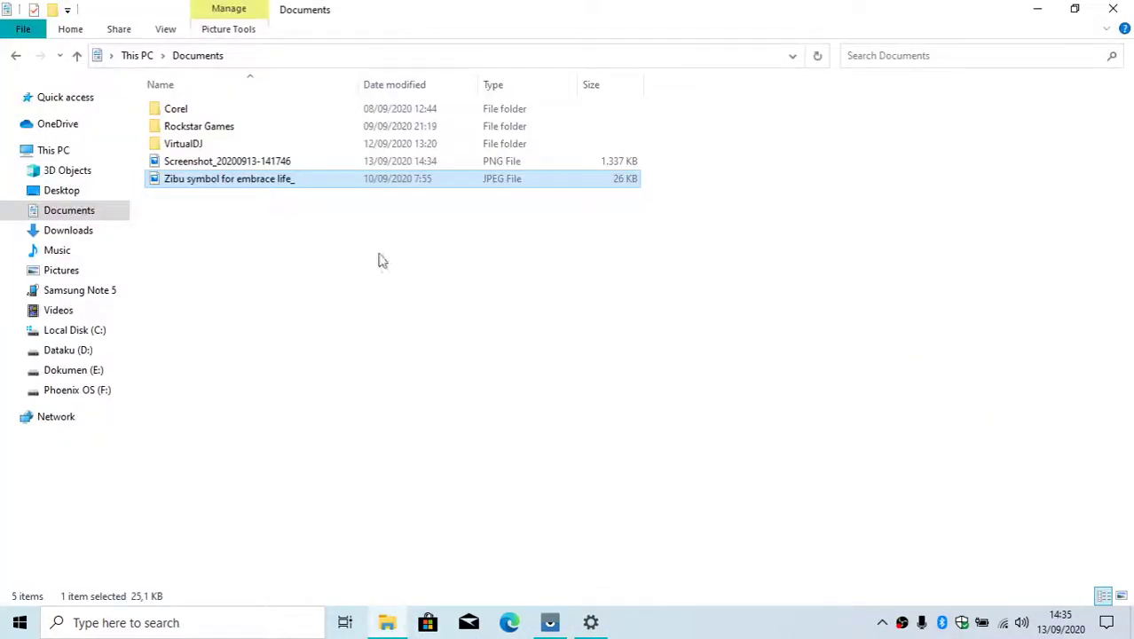
Send the Zibu symbol for embrace life_ image over Bluetooth to Samsung Note 5 and accept the transfer on the phone
right_click(334, 180)
mouse_move(453, 465)
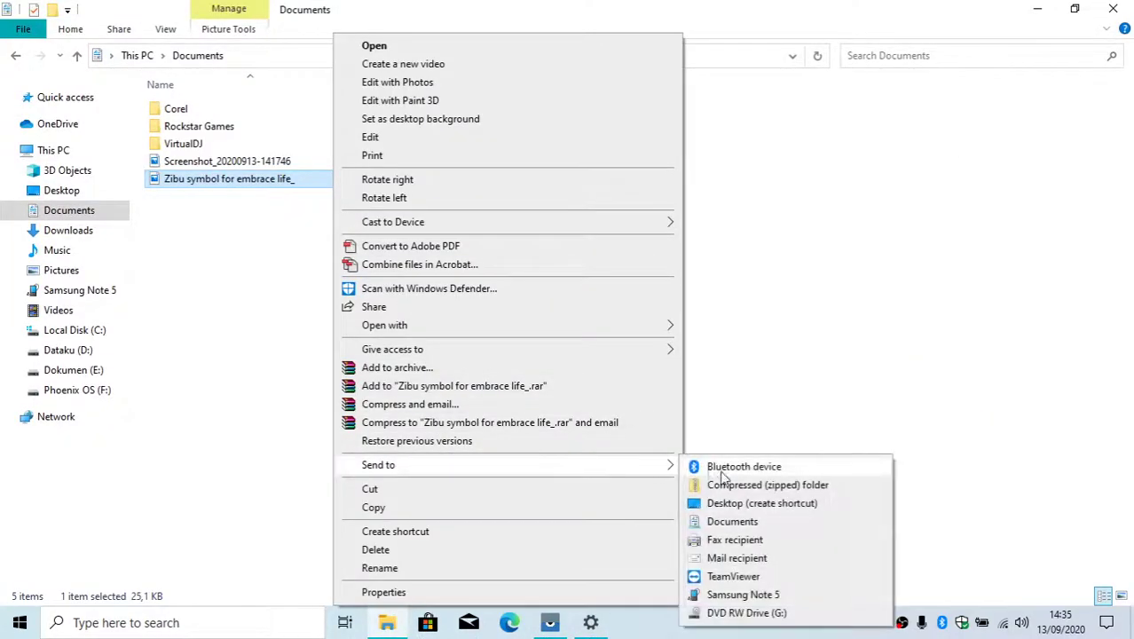
left_click(690, 464)
double_click(620, 204)
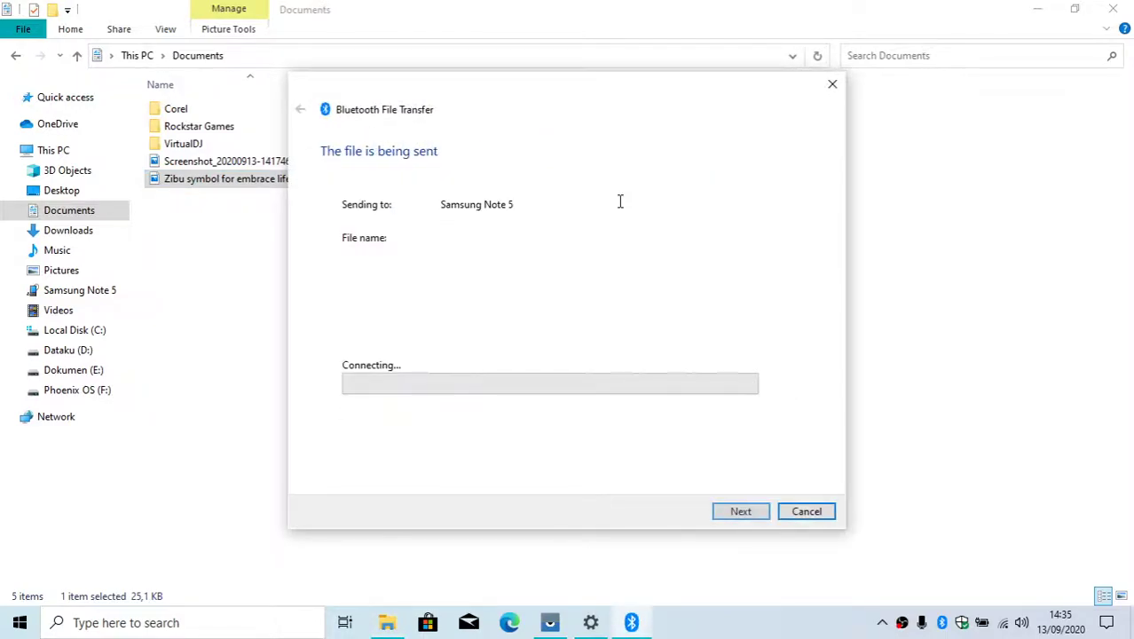
left_click(550, 622)
left_click_drag(848, 454, 879, 382)
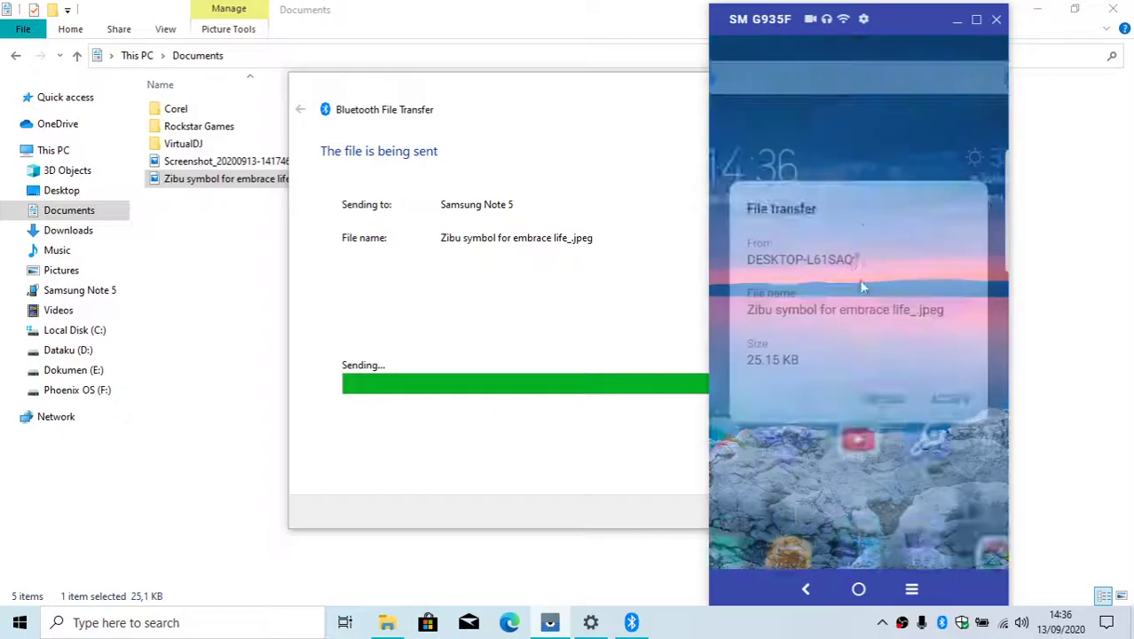
left_click(950, 409)
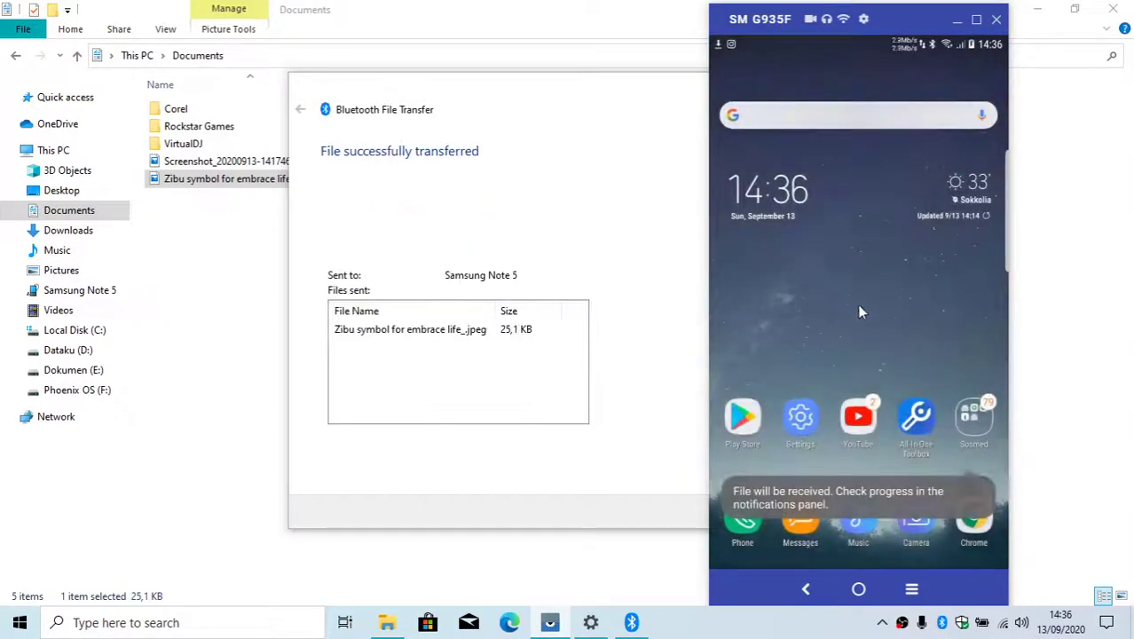
Open the received Zibu symbol for embrace life_.jpeg from the phone's Bluetooth share notification, dismiss the incoming chat alert, and enlarge the image
left_click_drag(590, 79, 348, 85)
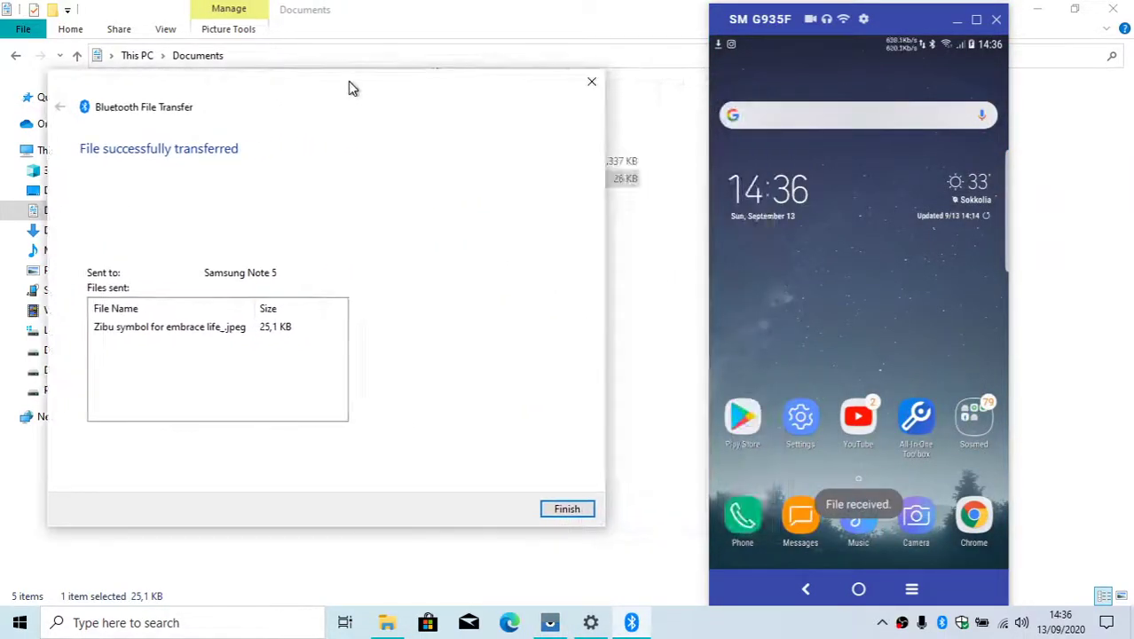
left_click_drag(877, 47, 851, 258)
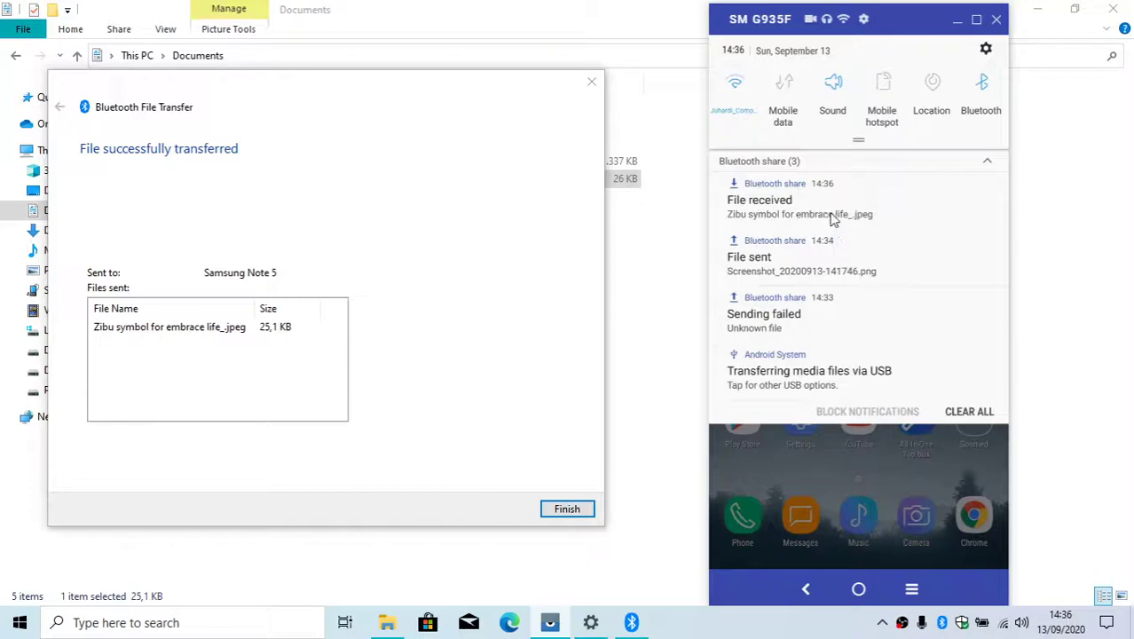
left_click(825, 213)
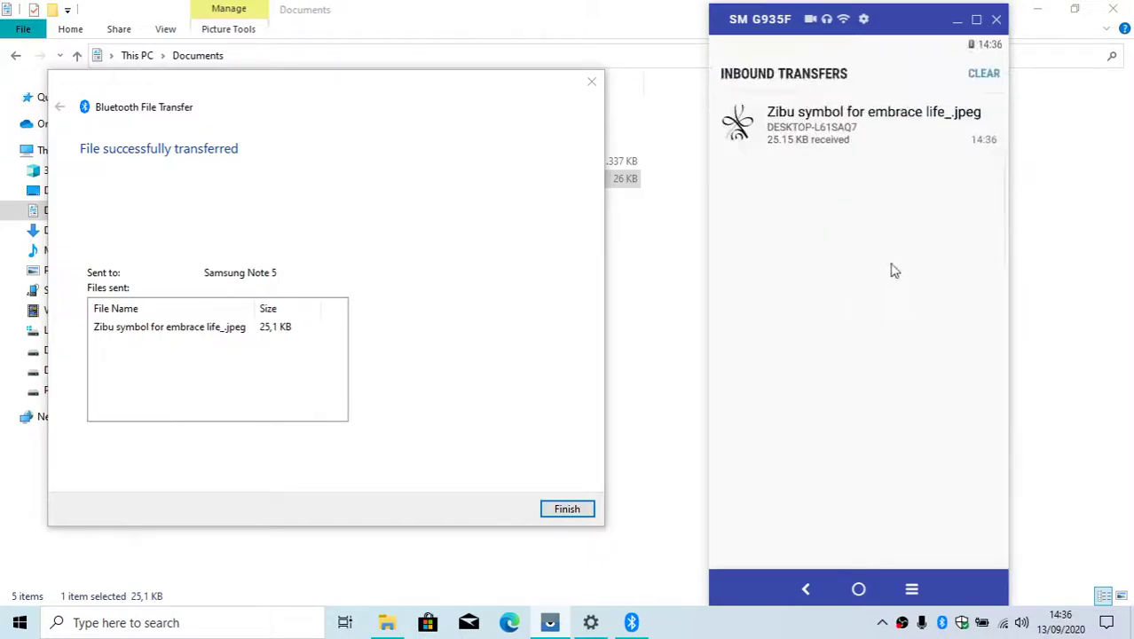
left_click(868, 131)
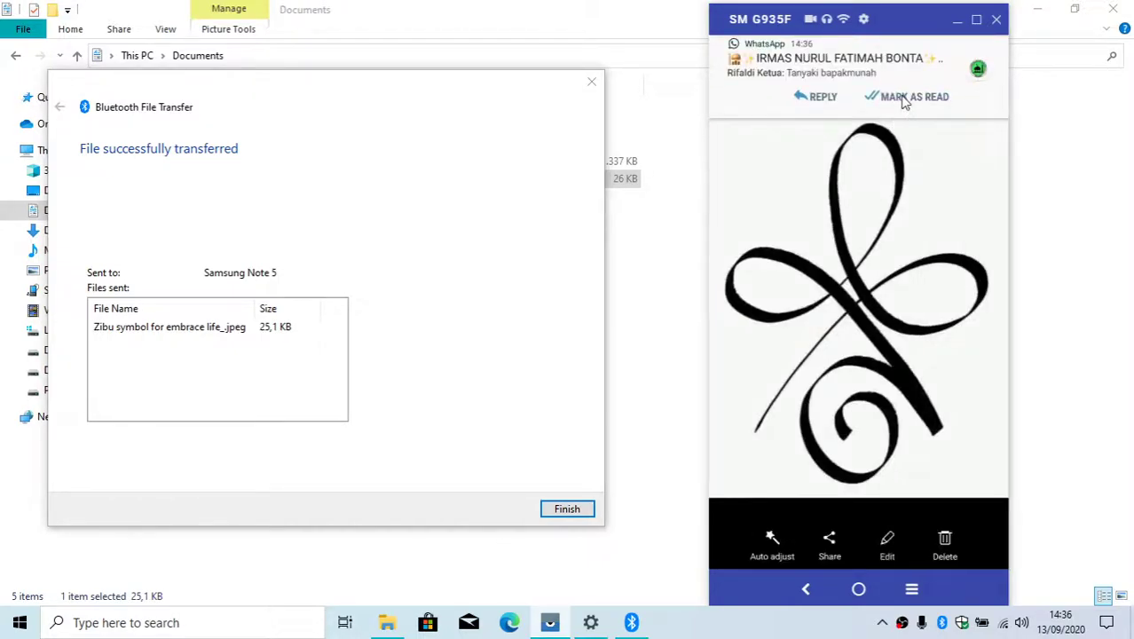
left_click(905, 99)
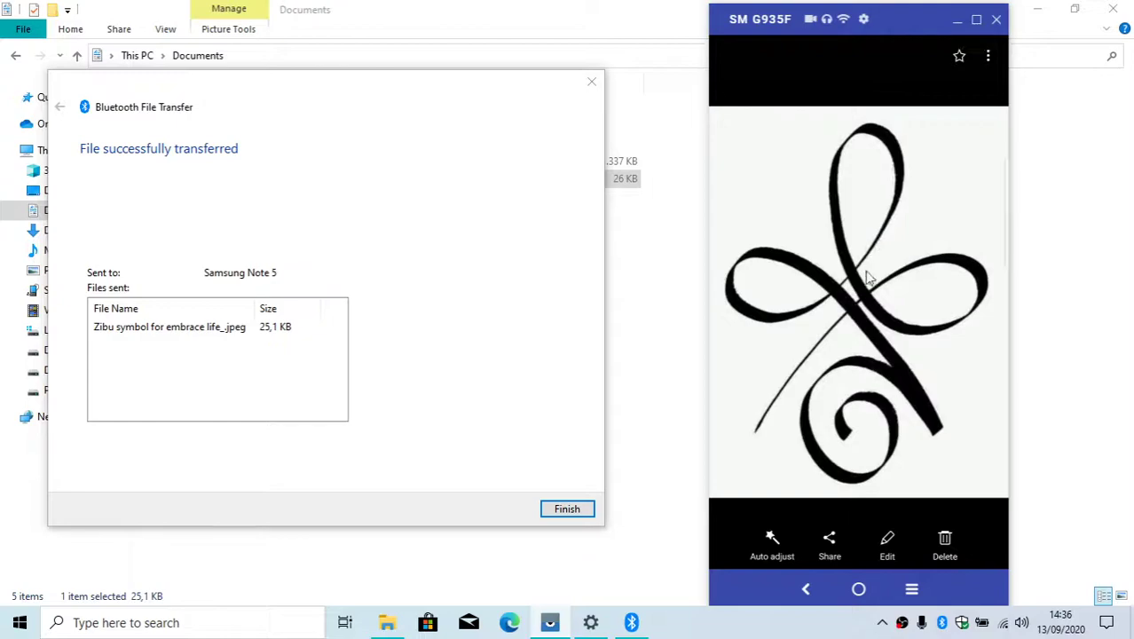
left_click(876, 321)
double_click(876, 321)
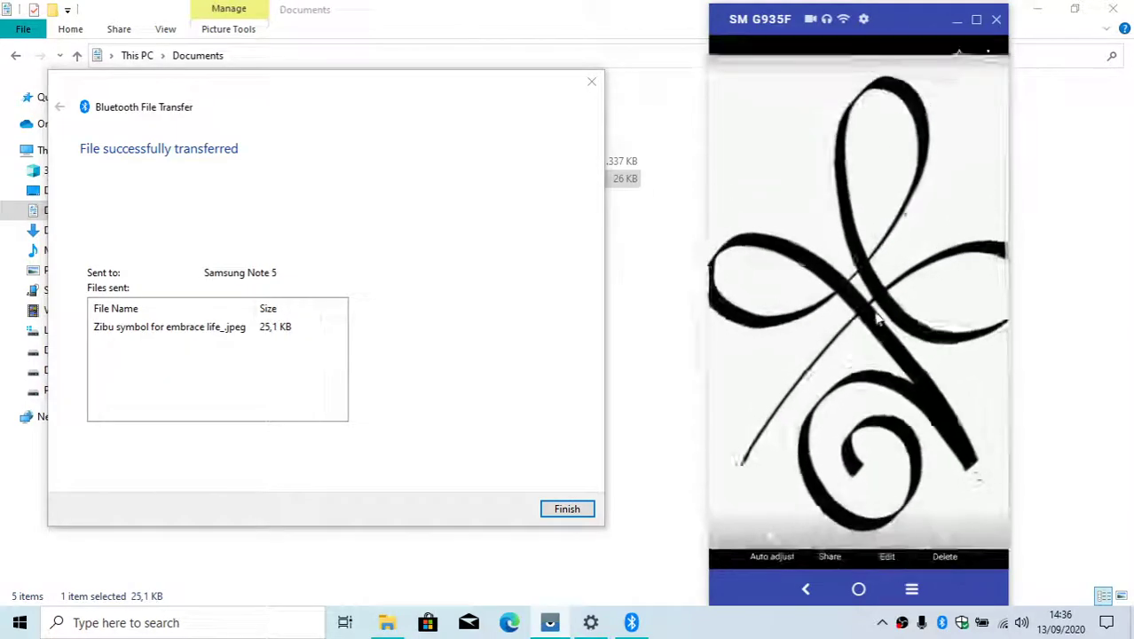
Open the Zibu symbol for embrace life_ image in Documents, compare it with the phone's received copy, and close the viewer
double_click(876, 322)
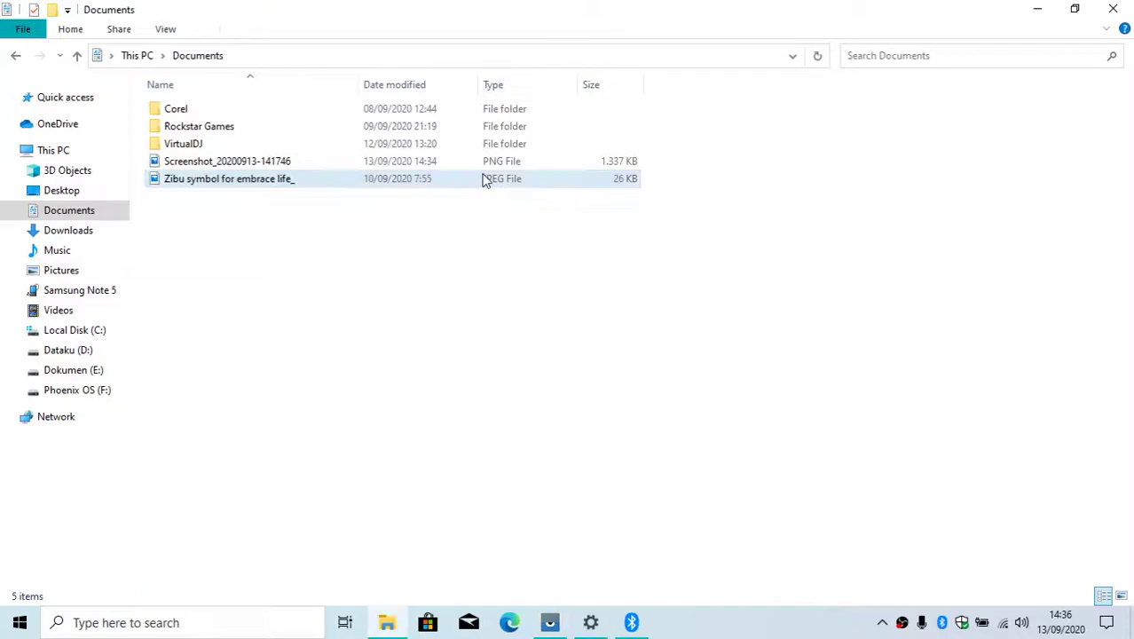
left_click(486, 180)
double_click(486, 180)
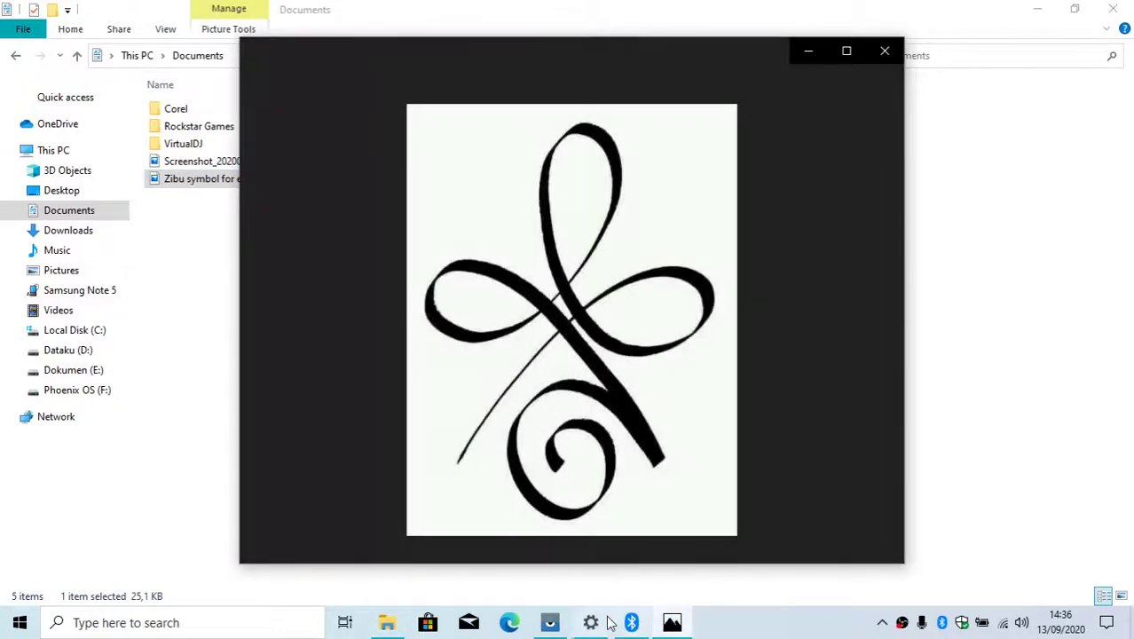
left_click(551, 622)
left_click(692, 366)
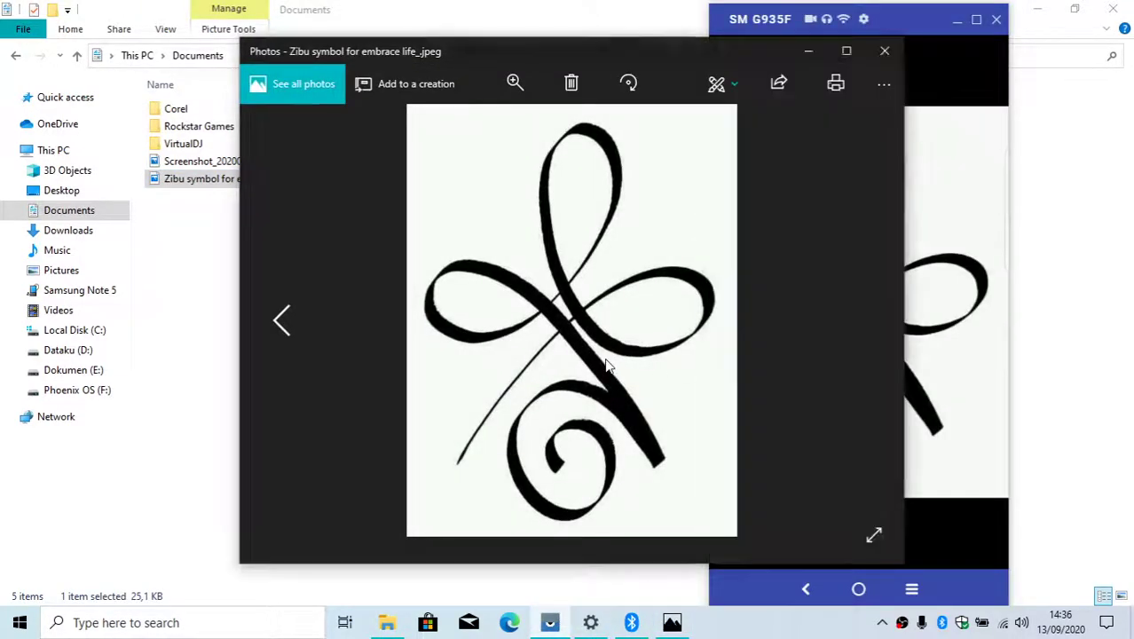
left_click(885, 50)
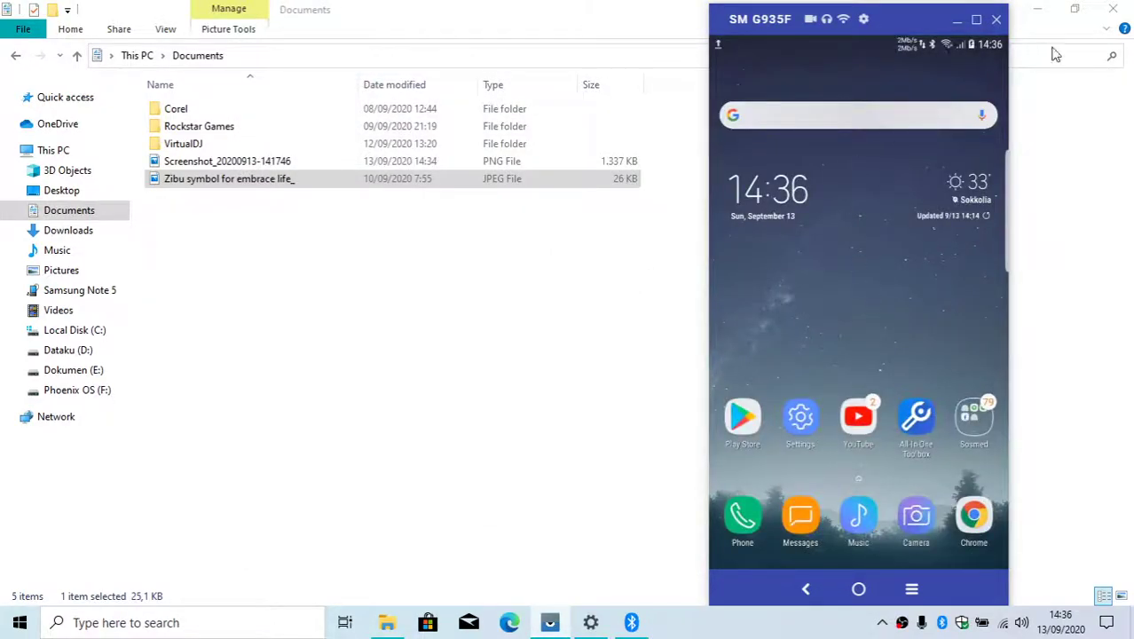
Close the Documents folder, the Bluetooth File Transfer wizard and the Settings window, and refresh the desktop
left_click(1113, 9)
left_click(591, 81)
left_click(1114, 13)
right_click(397, 119)
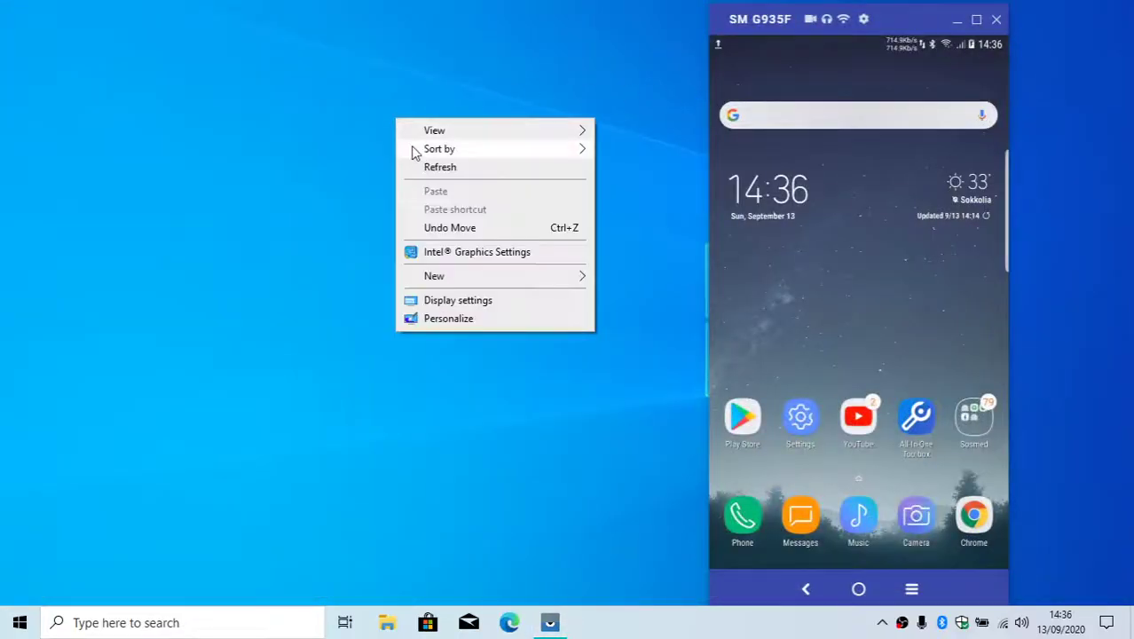
left_click(418, 170)
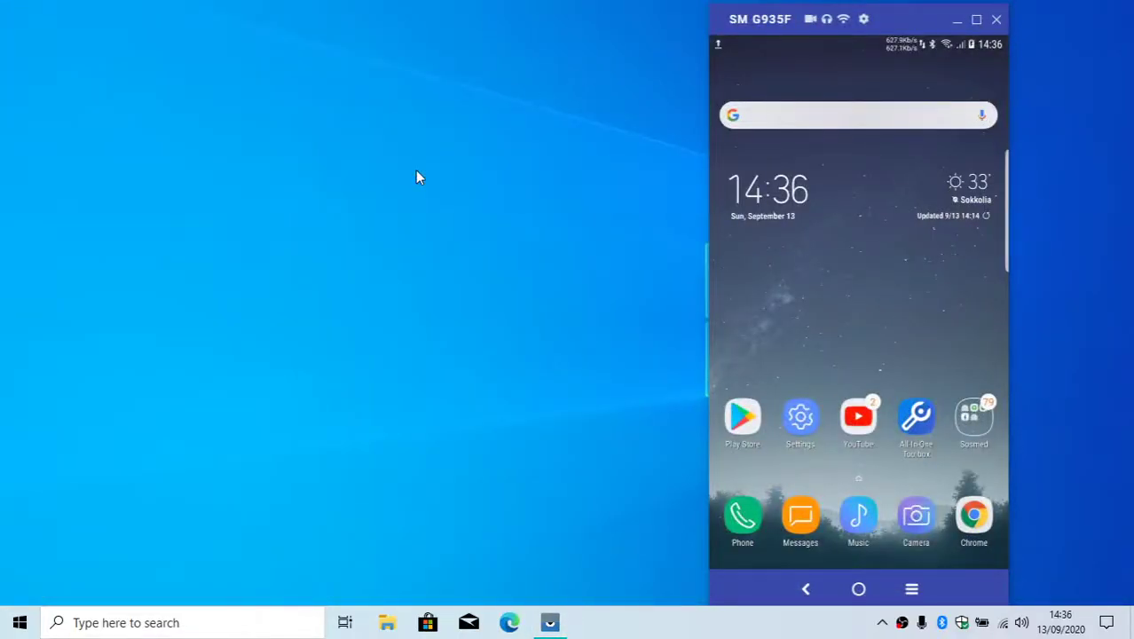